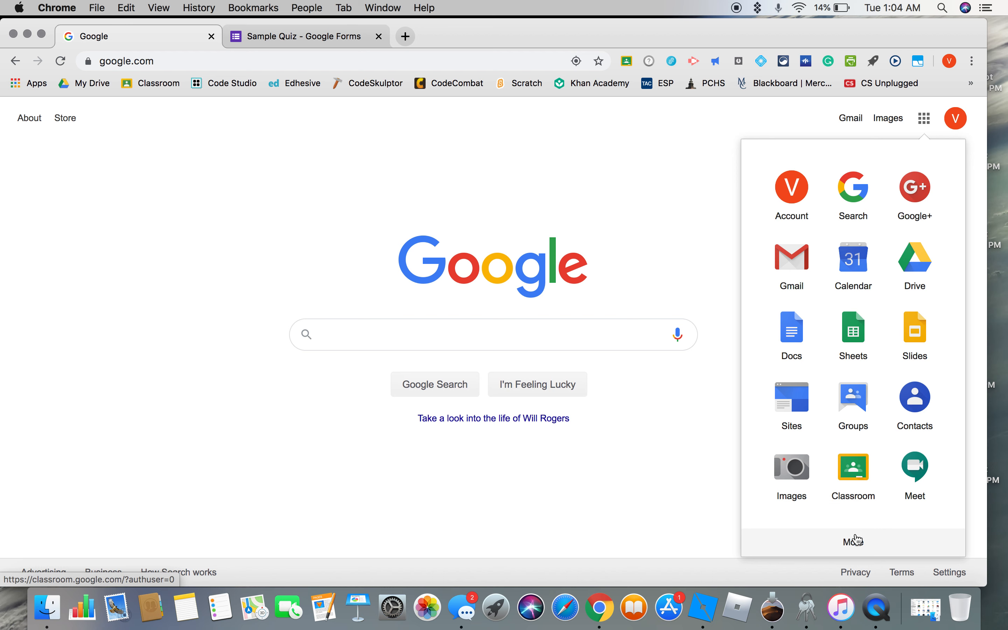
Go to Google Forms from the Google home page and start a new blank quiz.
click(854, 542)
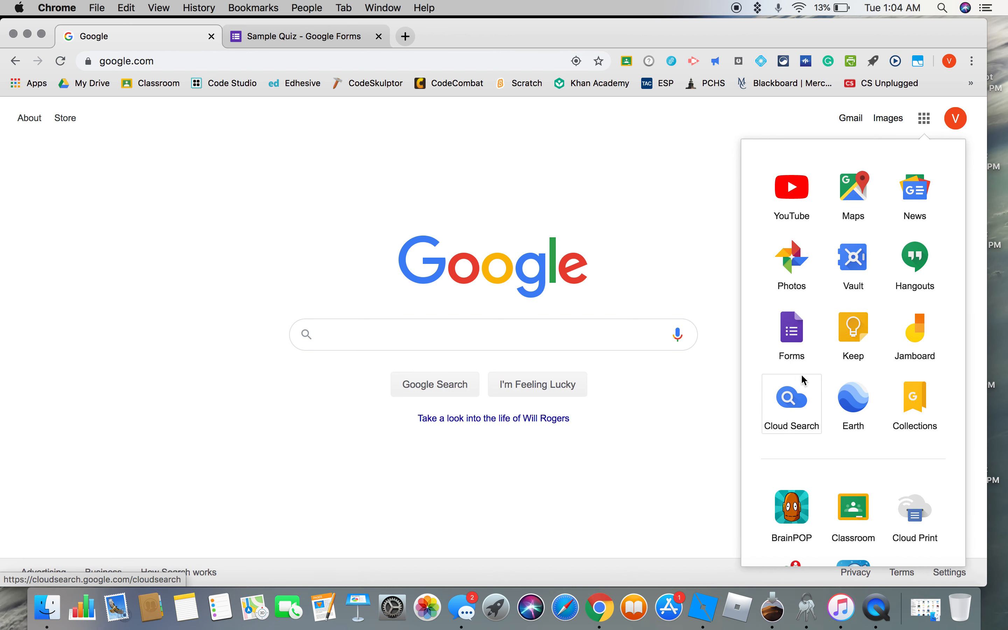
click(789, 333)
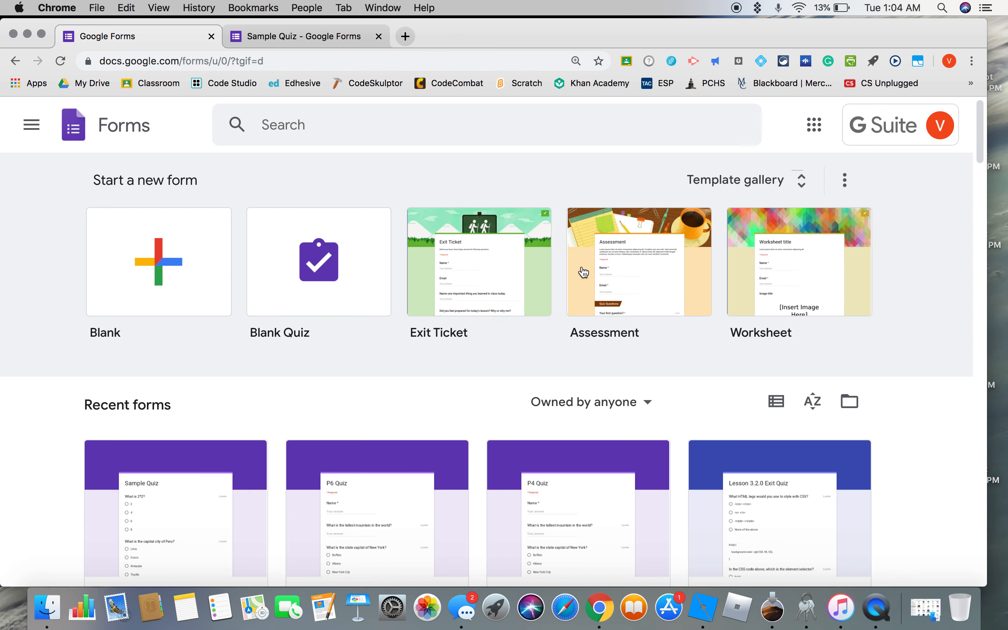
click(341, 260)
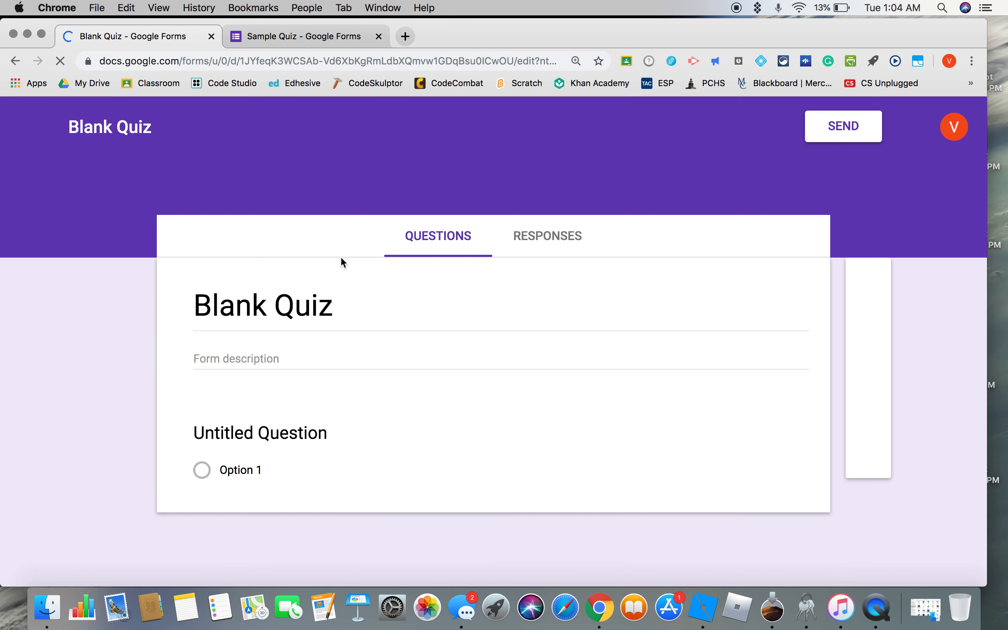
Title the blank quiz "P4 Quiz".
click(327, 307)
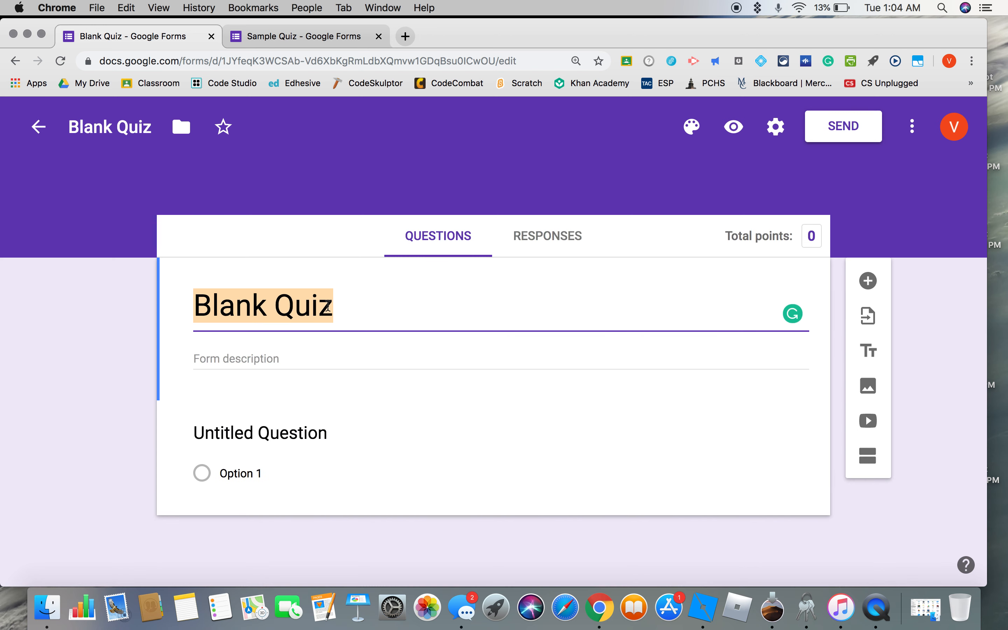
text(P4 Q)
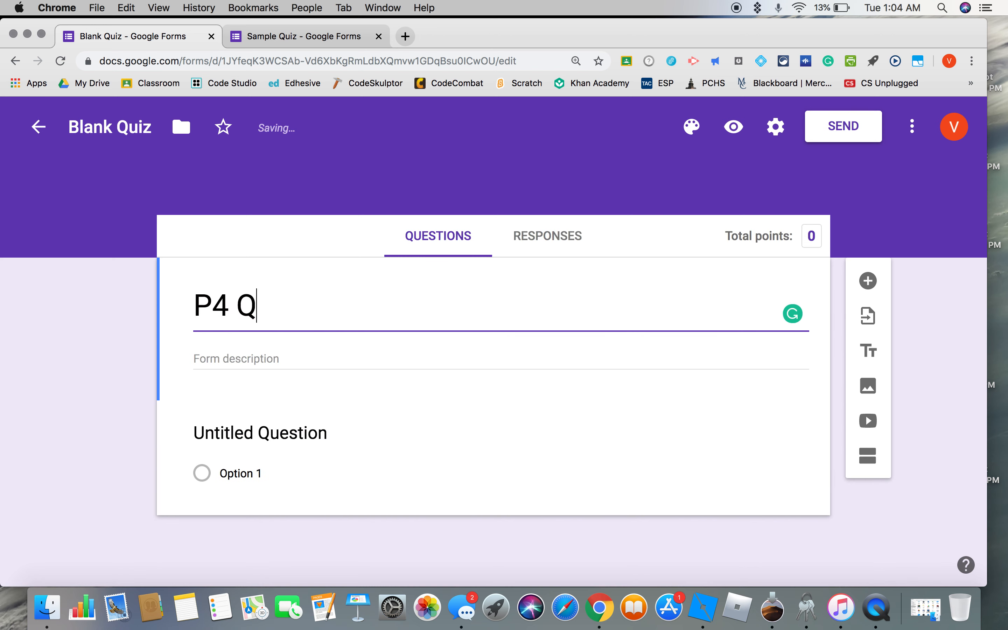
text(uiz)
Turn the untitled first question into a short-answer question reading "Name" and make it required.
click(312, 437)
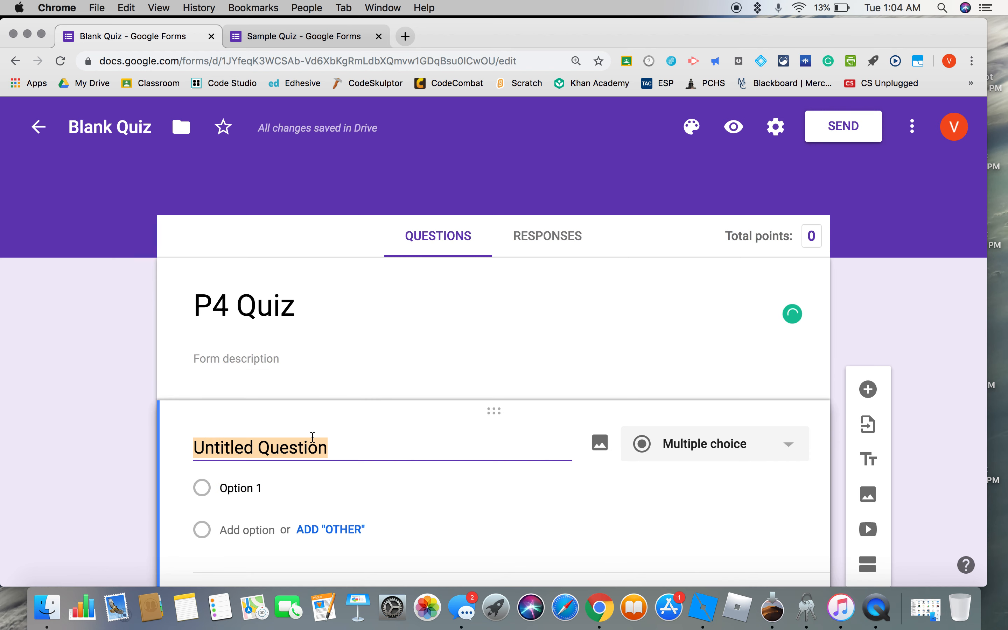
text(Name)
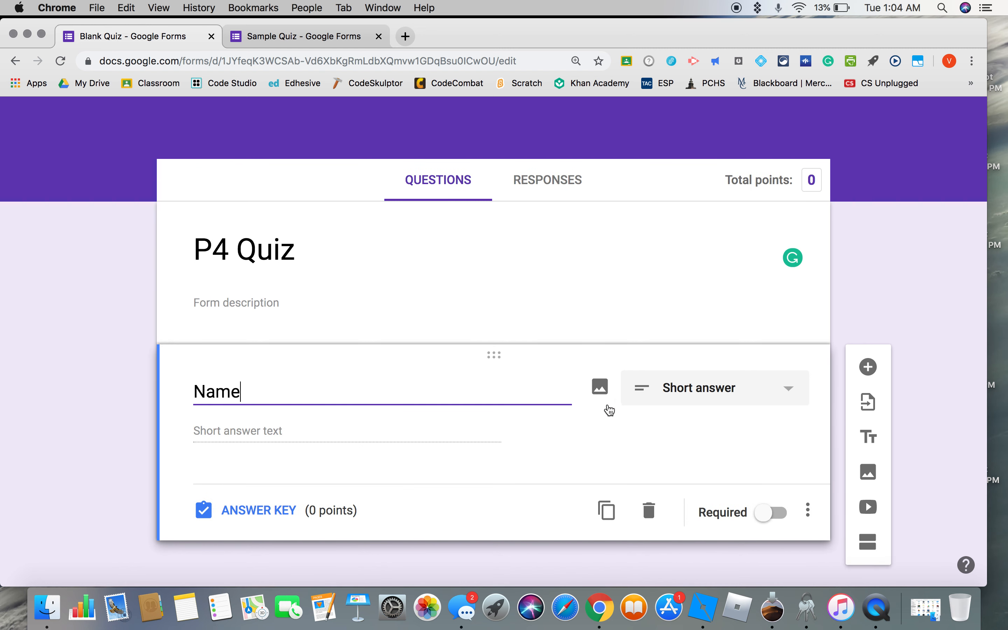
click(775, 516)
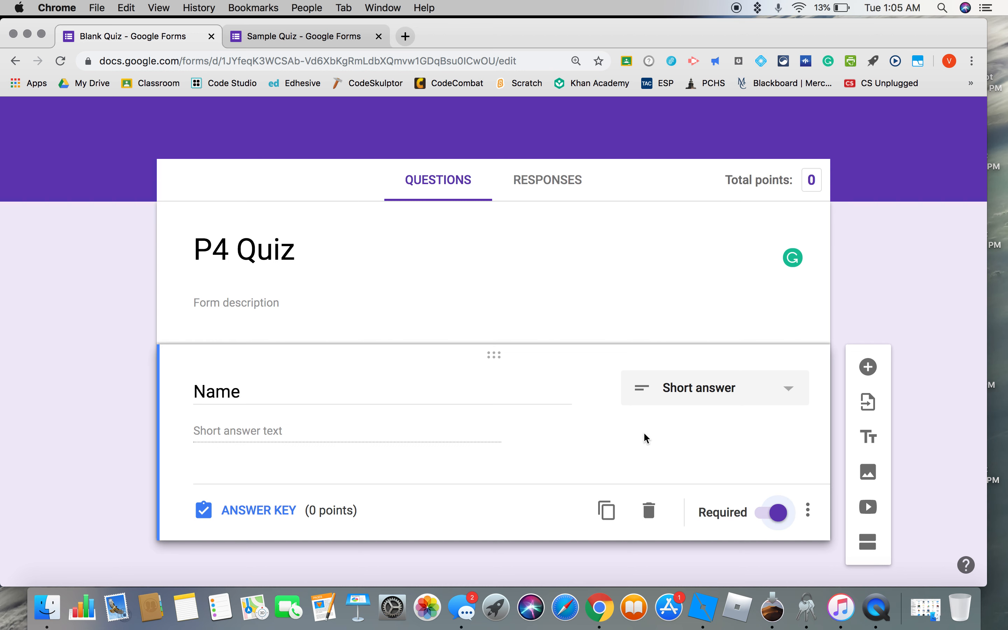
Add a multiple-choice question below Name reading "What is the capital city of New York?".
scroll(644, 438, down, 1)
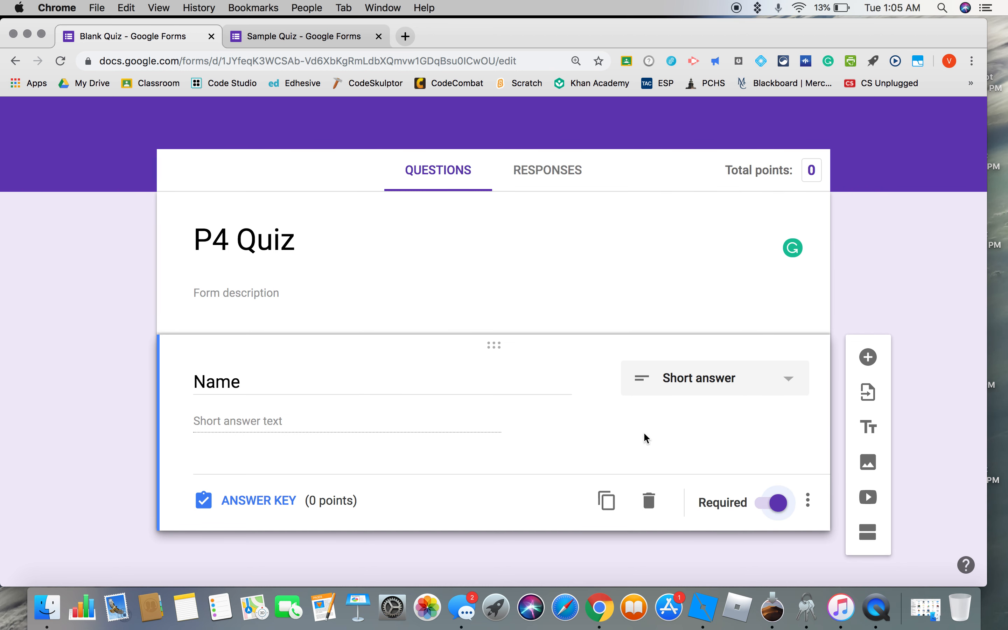
click(870, 358)
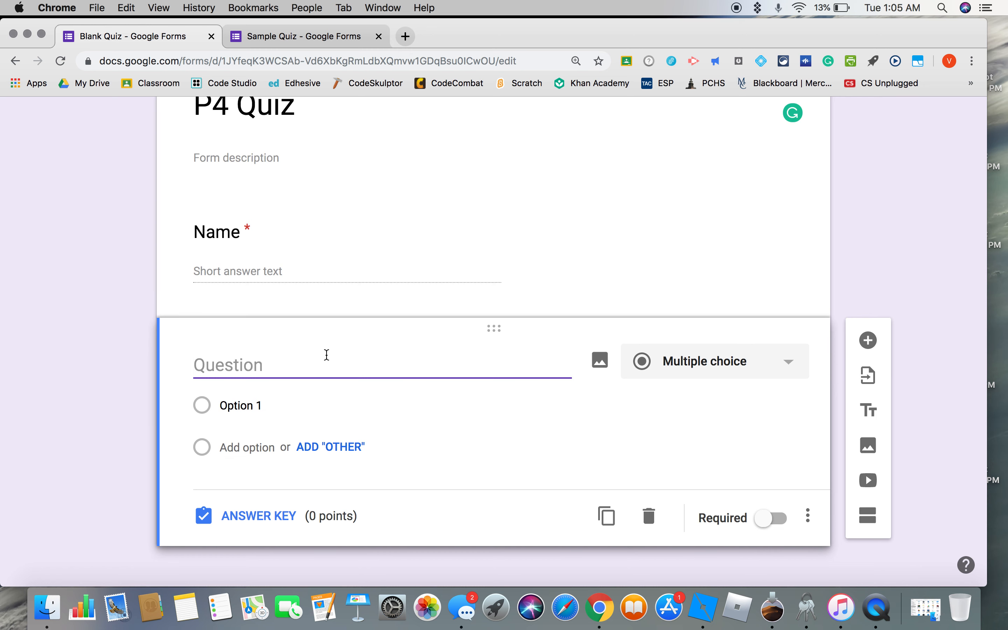
text(What )
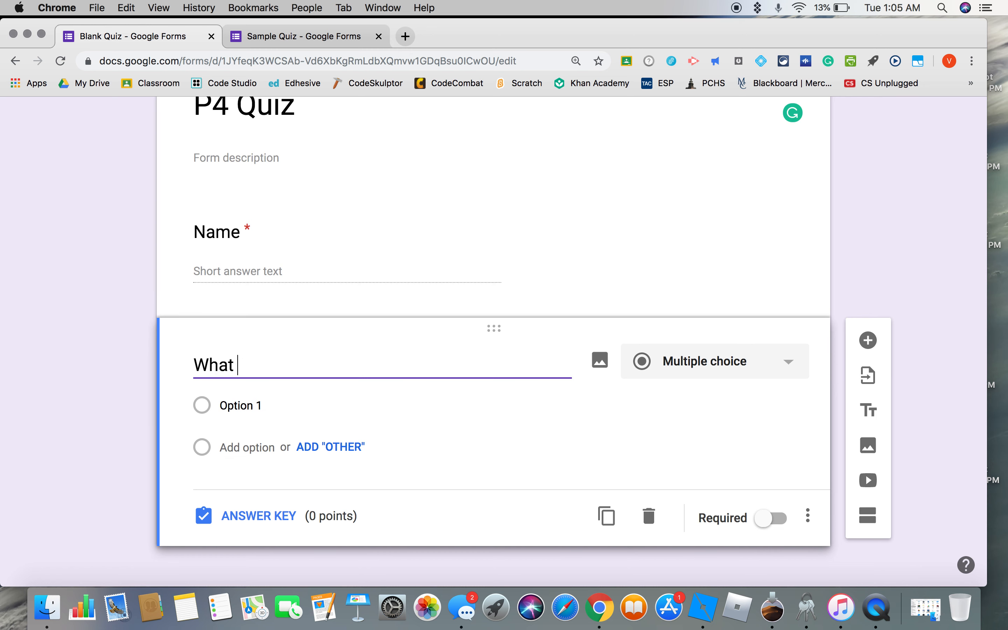
text(is the capi)
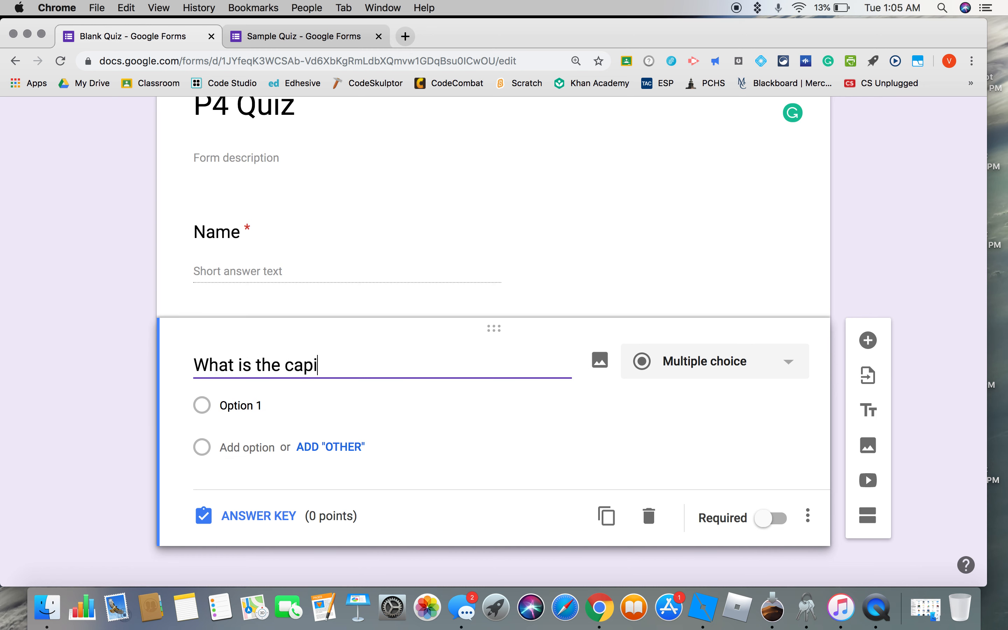
text(tal city of N)
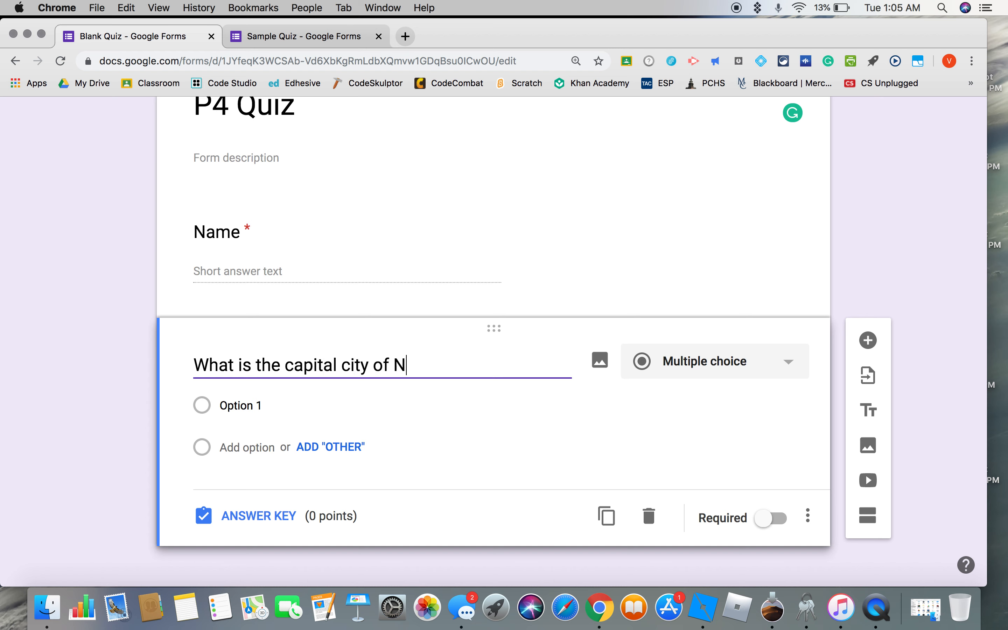
text(ew York?)
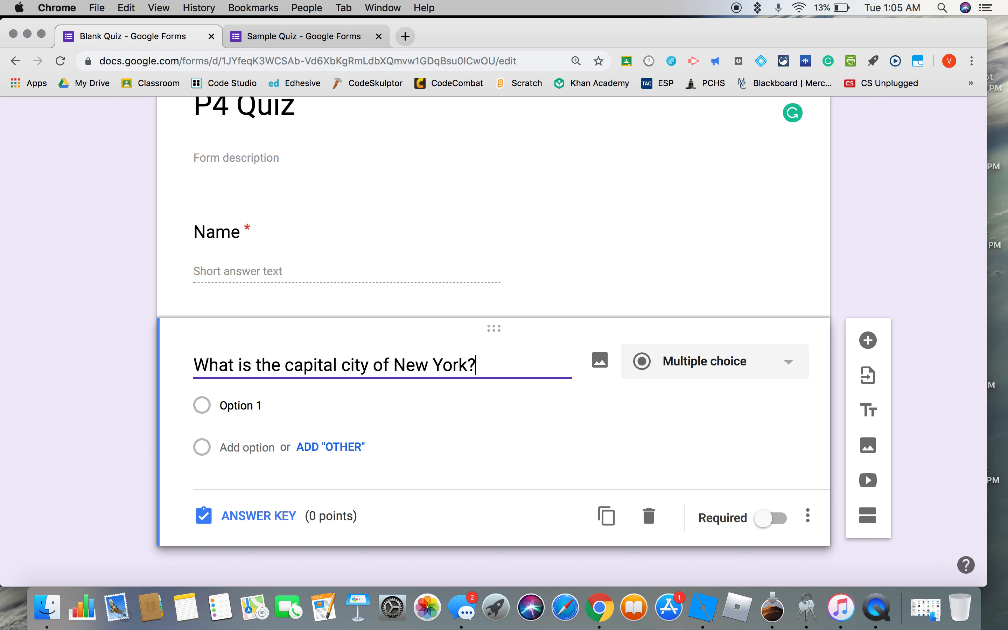
Give the capital city question the options Buffalo, Albany and New York City, using the suggested correct answer for Albany.
click(263, 409)
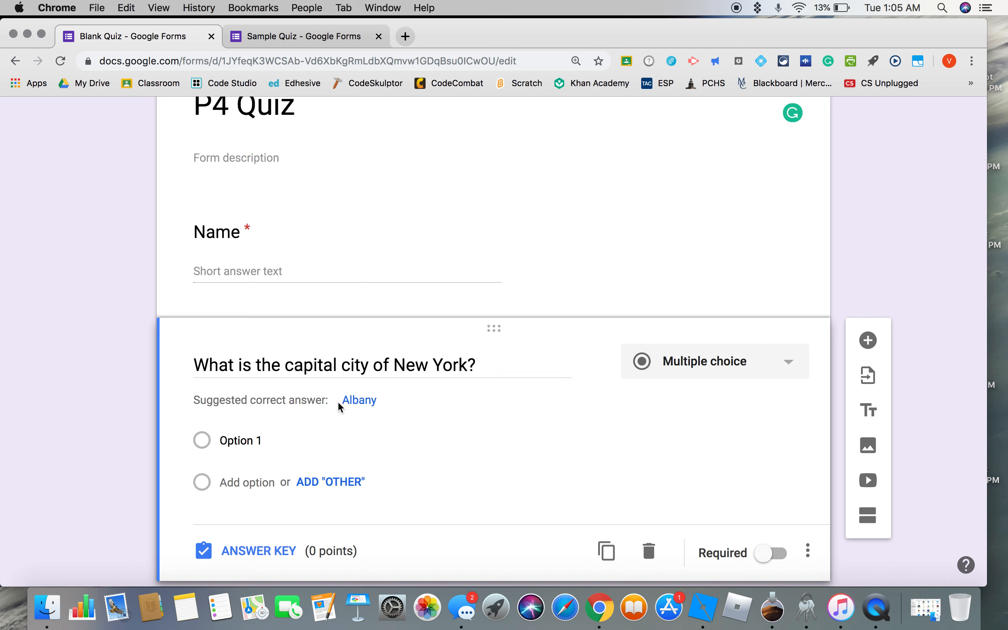
click(256, 443)
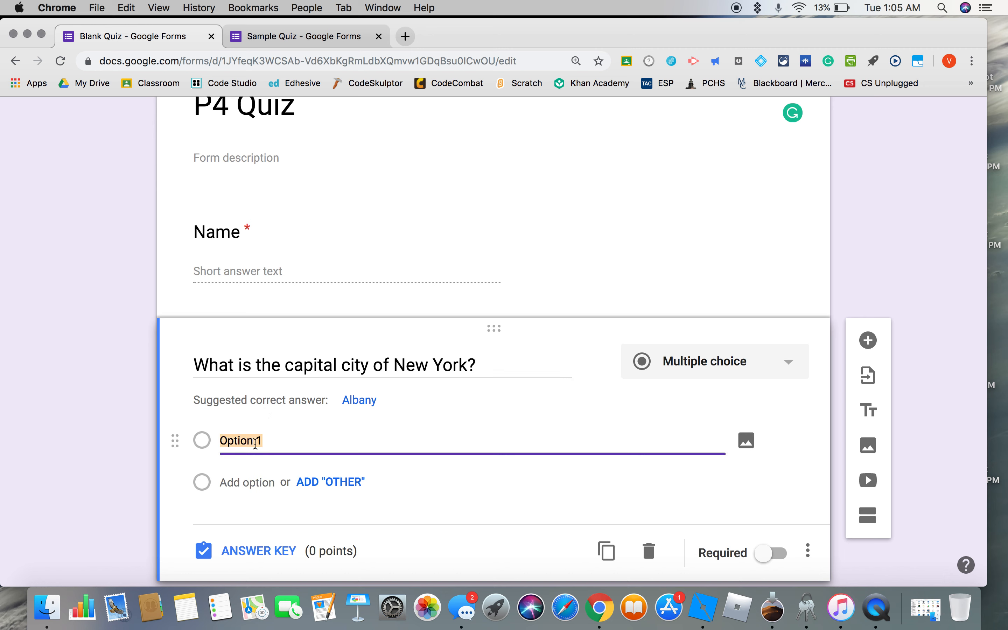
text(Buffalo)
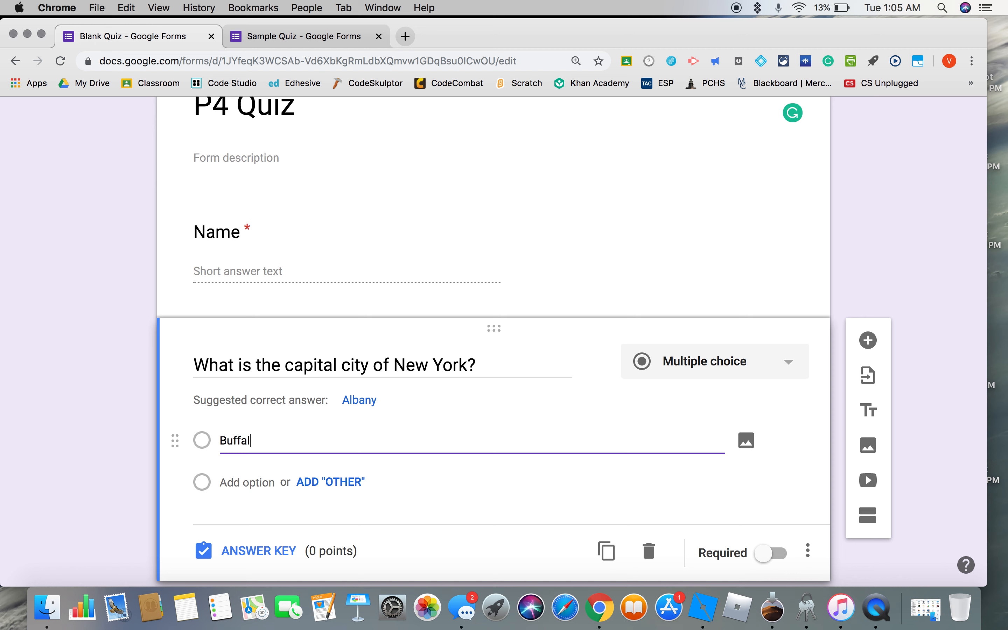
click(359, 401)
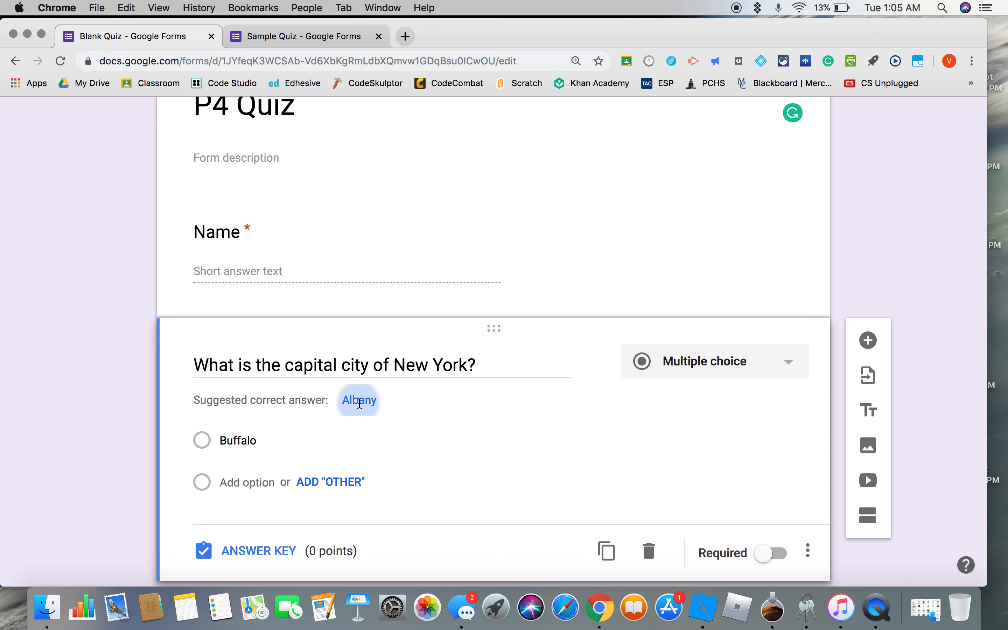
click(246, 492)
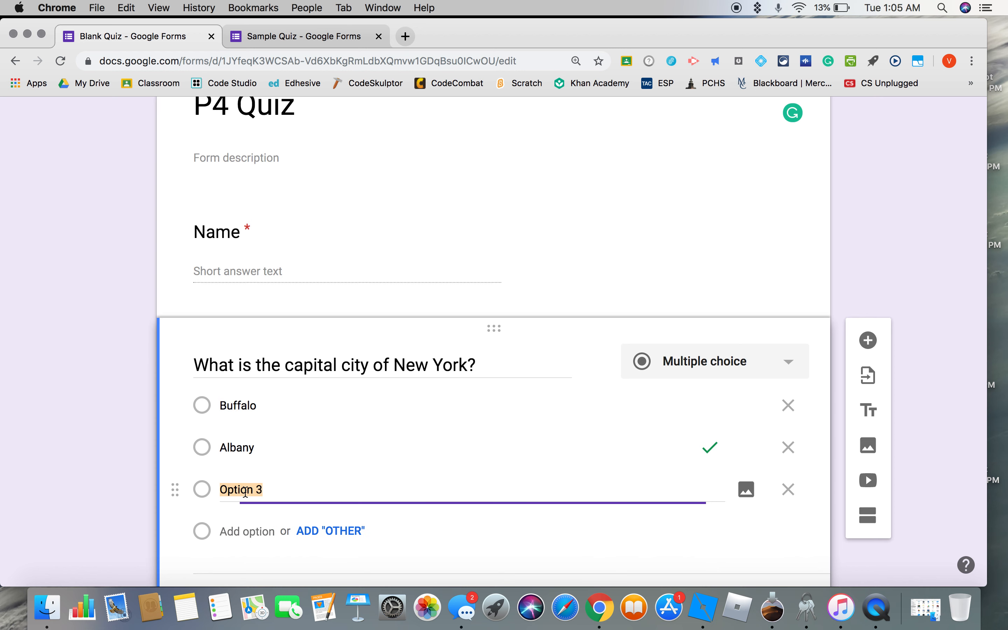
text(New York City)
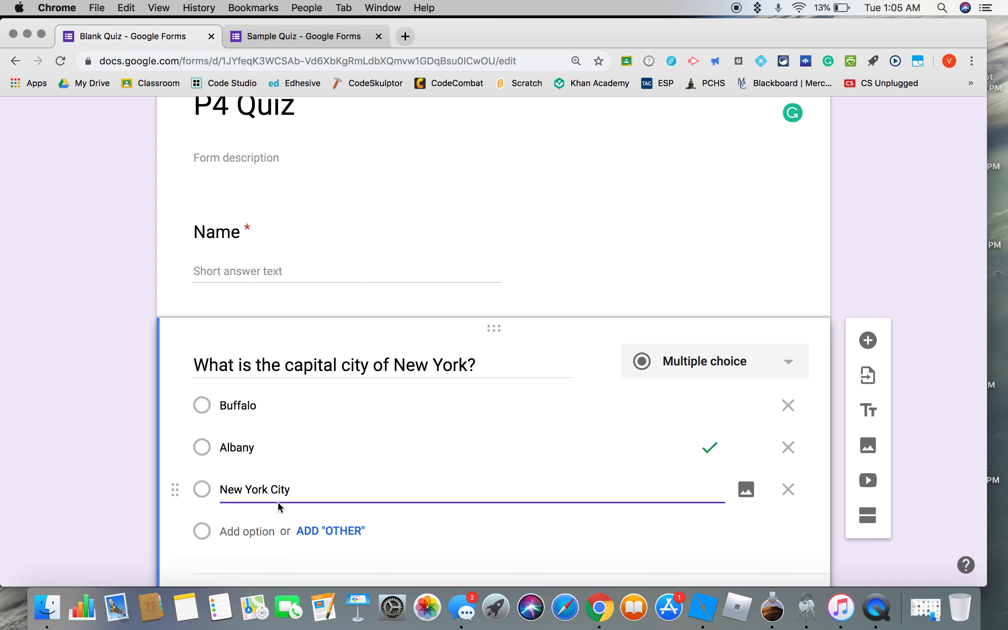
Turn on shuffled option order for the capital city question.
scroll(265, 532, down, 2)
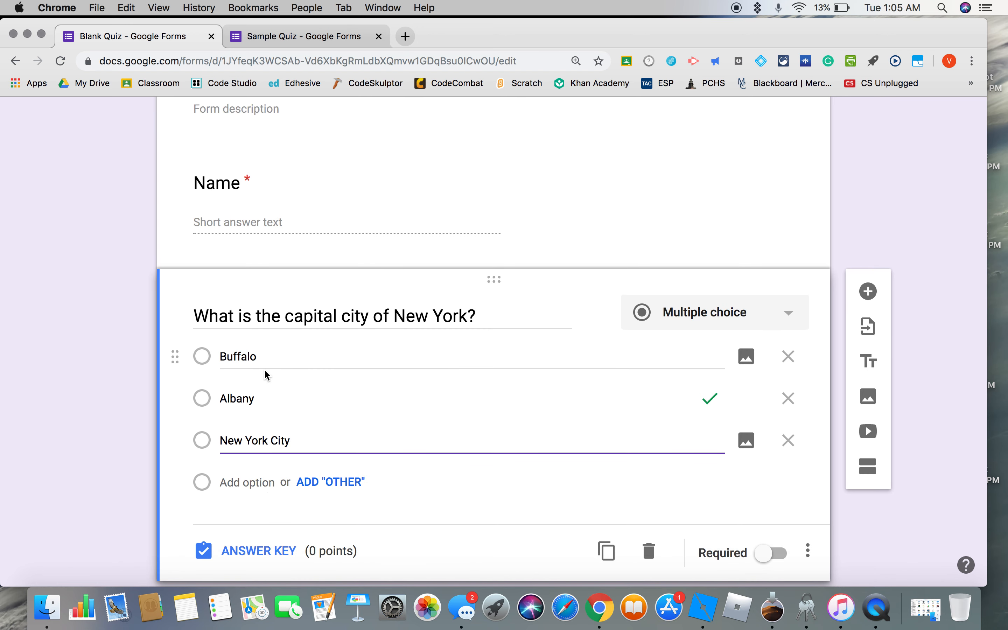
click(811, 554)
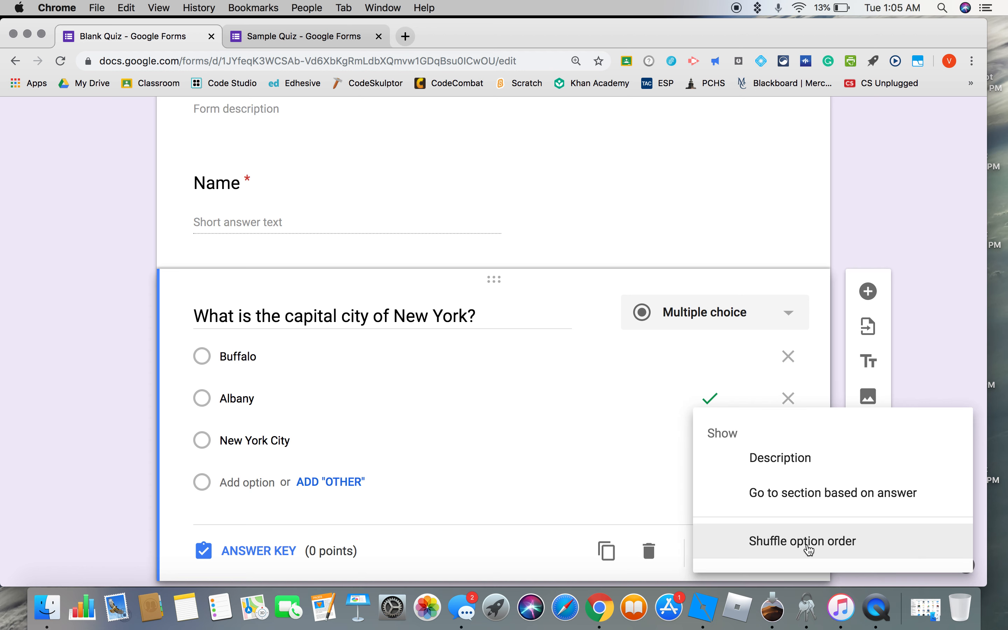
click(810, 550)
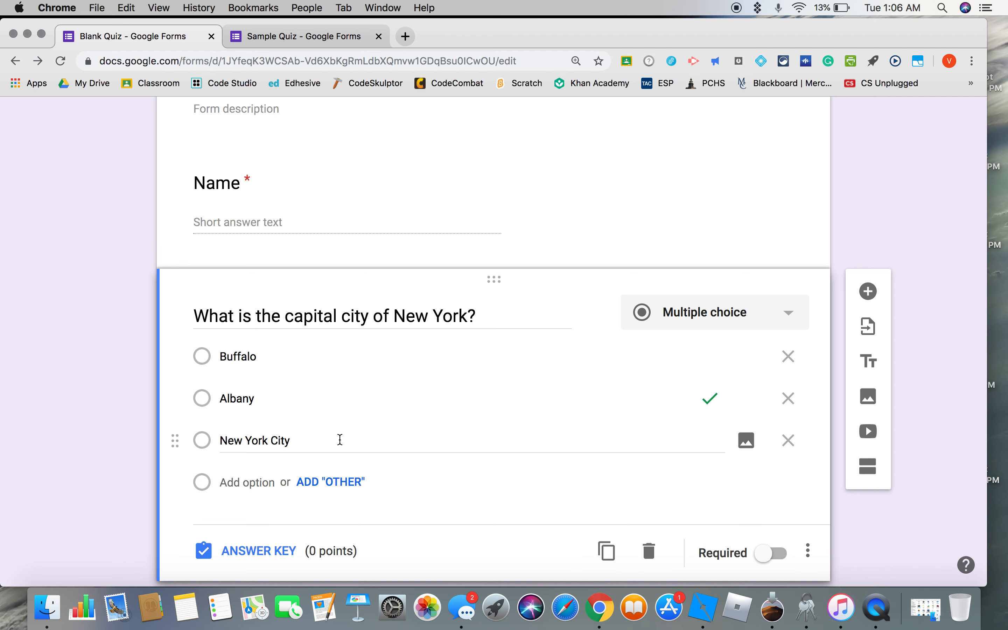
Add a short-answer question reading "What is the tallest mountain in the world above sea level?".
scroll(340, 439, down, 2)
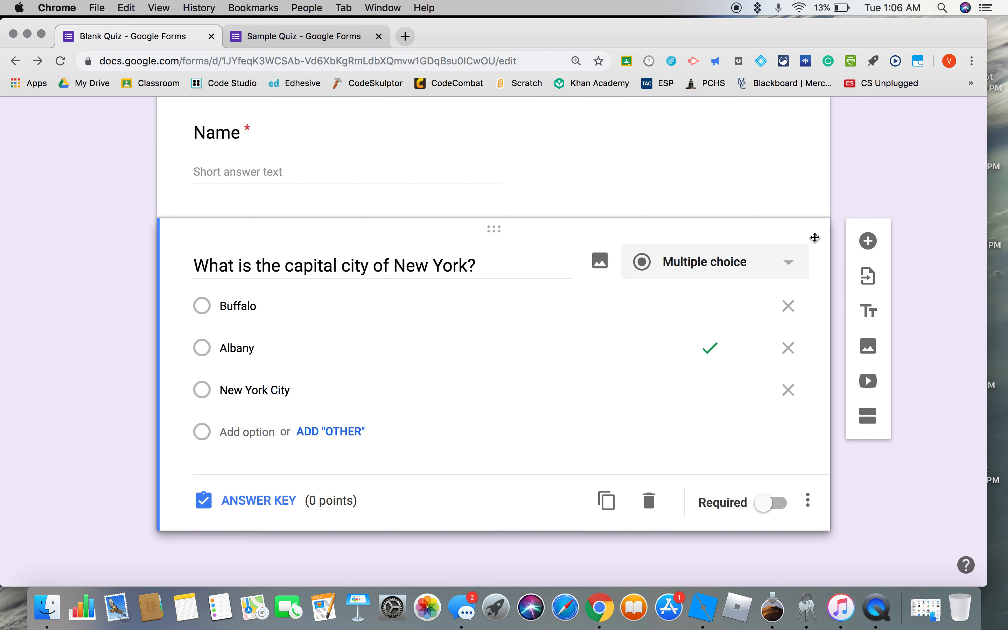
click(871, 245)
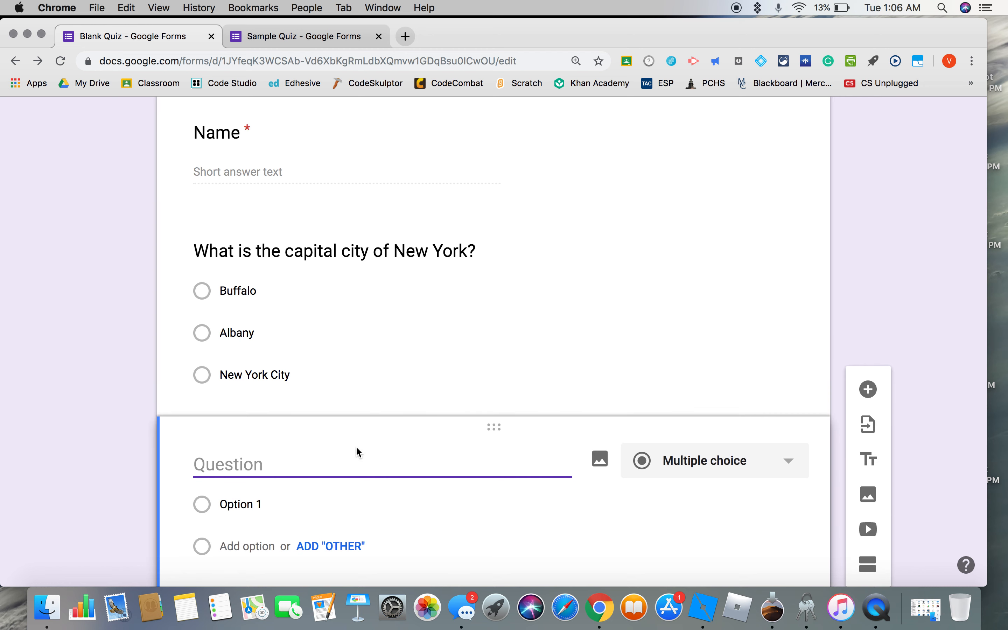
text(What is )
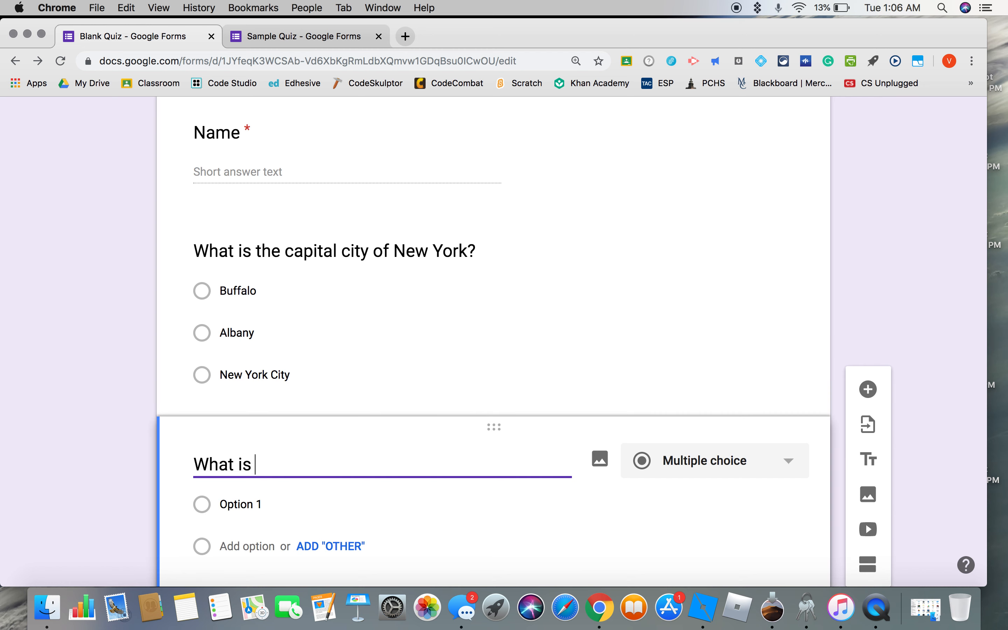
text(the tallest m)
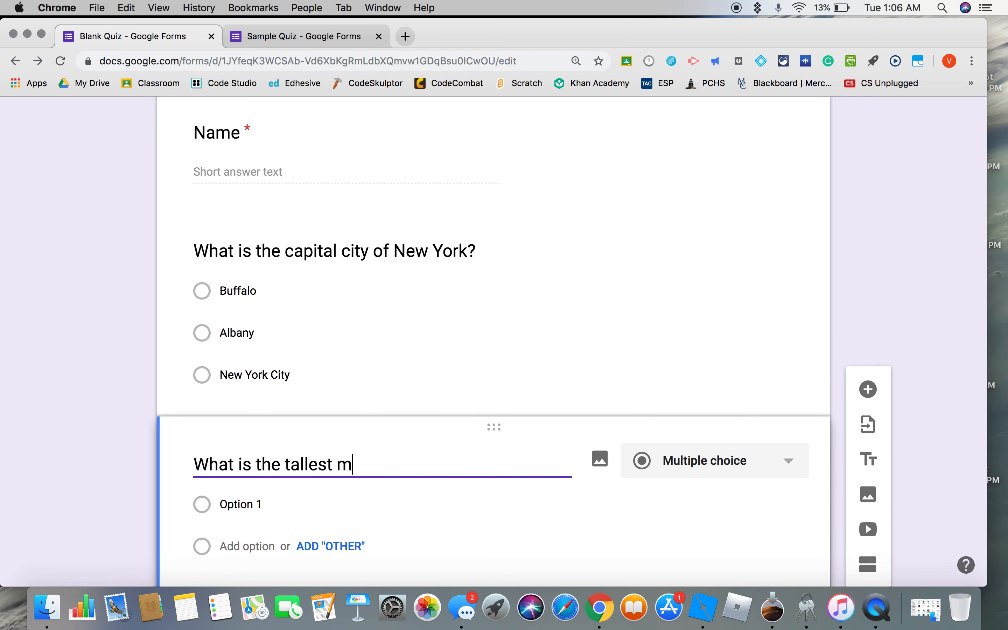
text(ountain in the )
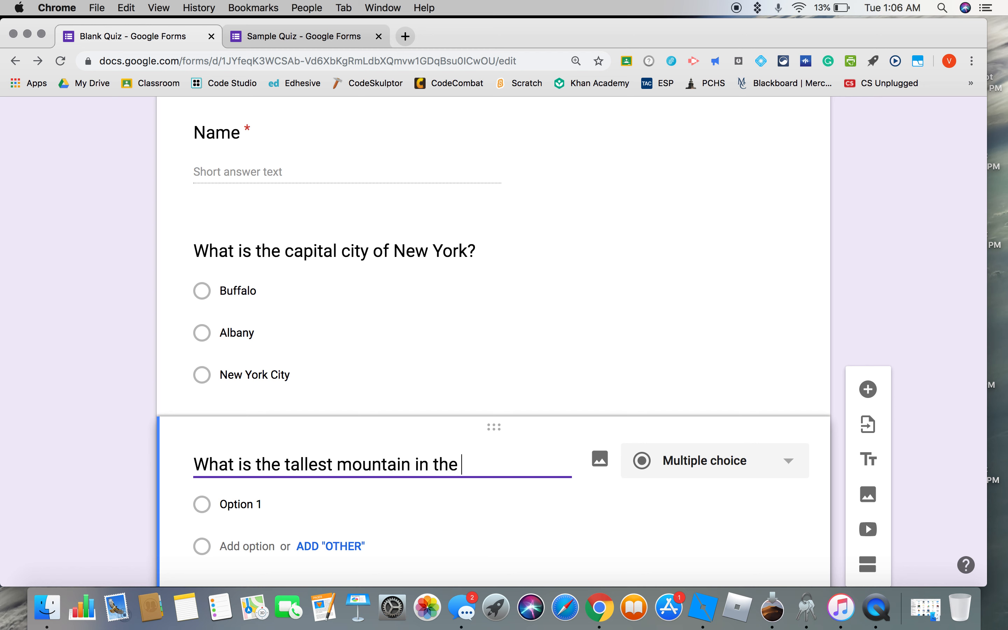
text(world aboe)
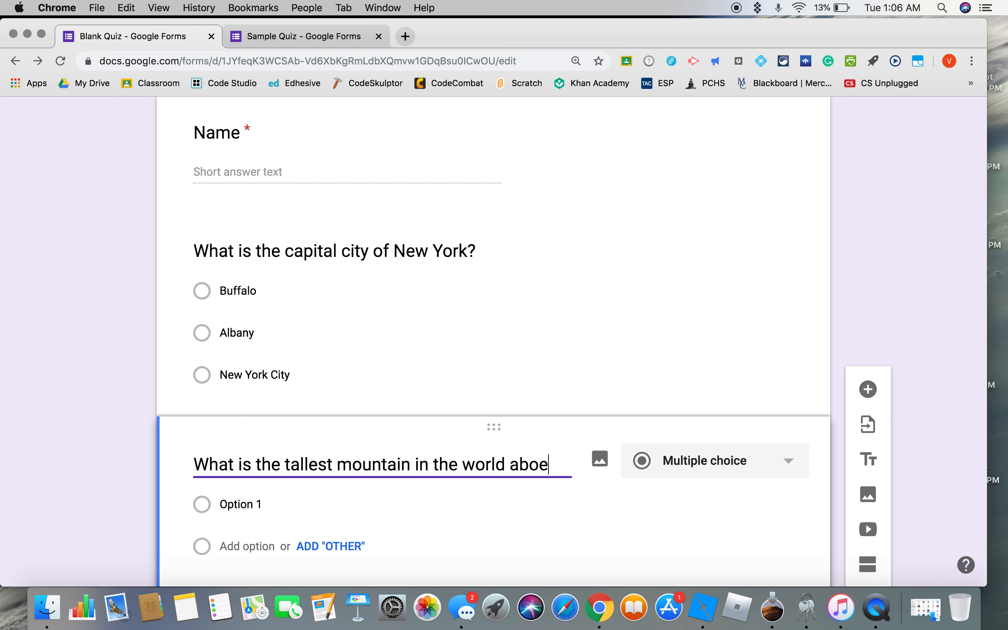
key(BackSpace)
text(ve sea )
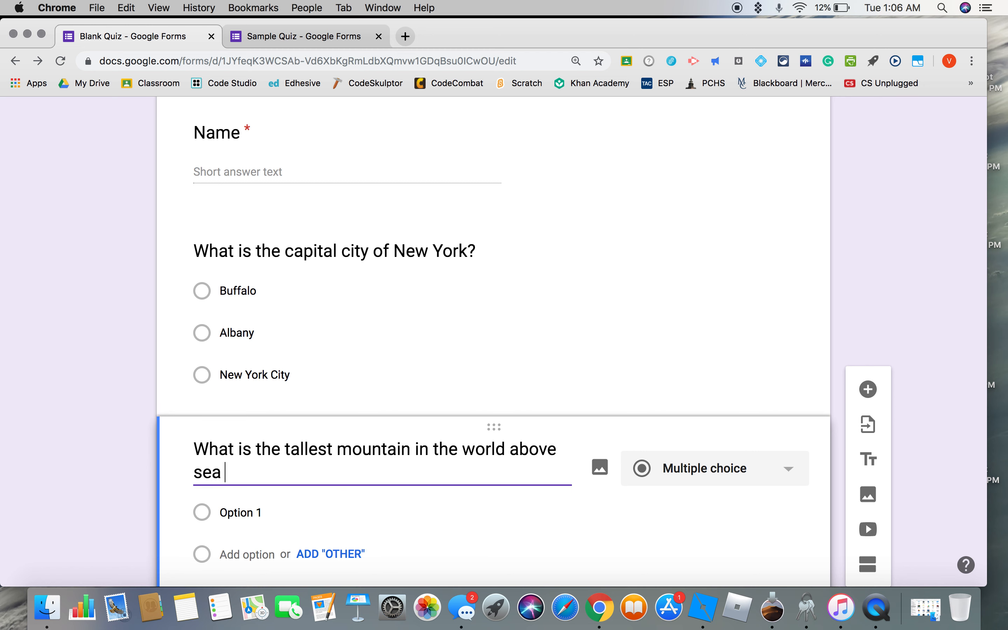
text(level?)
click(787, 476)
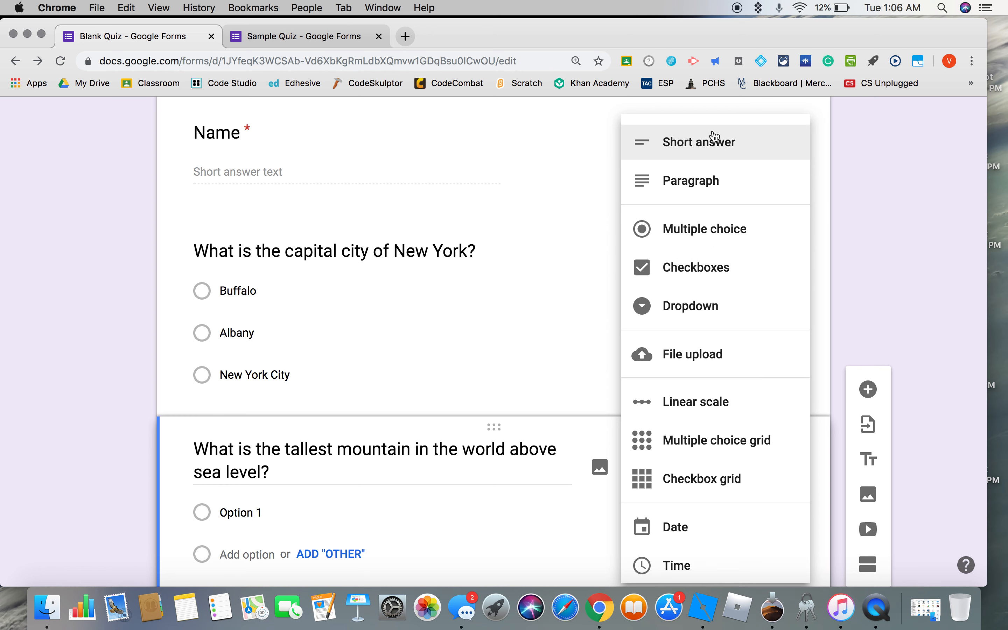
click(713, 141)
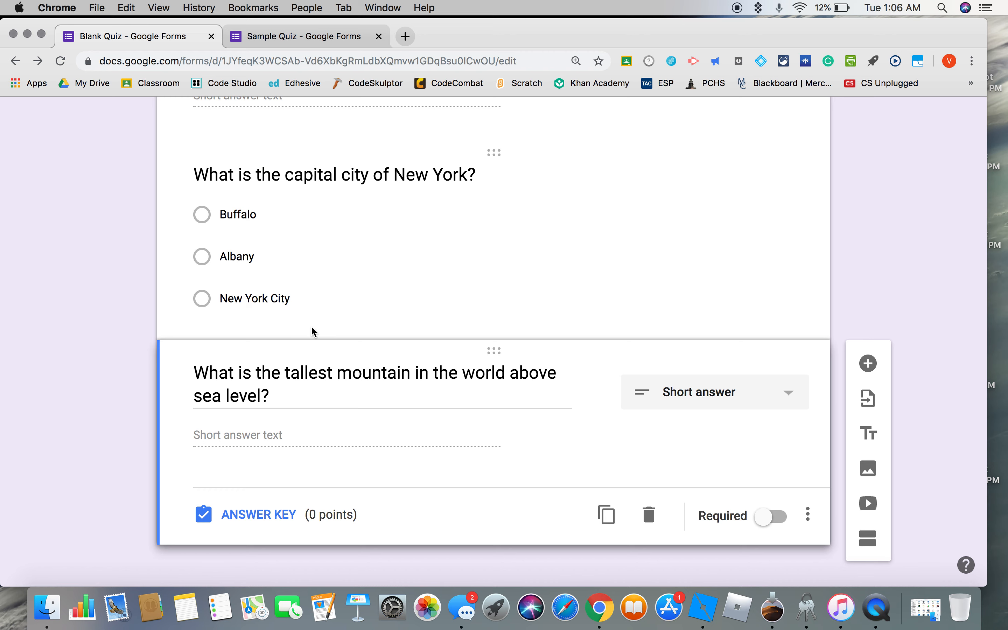
Raise the point value of the capital city question in its answer key.
click(320, 324)
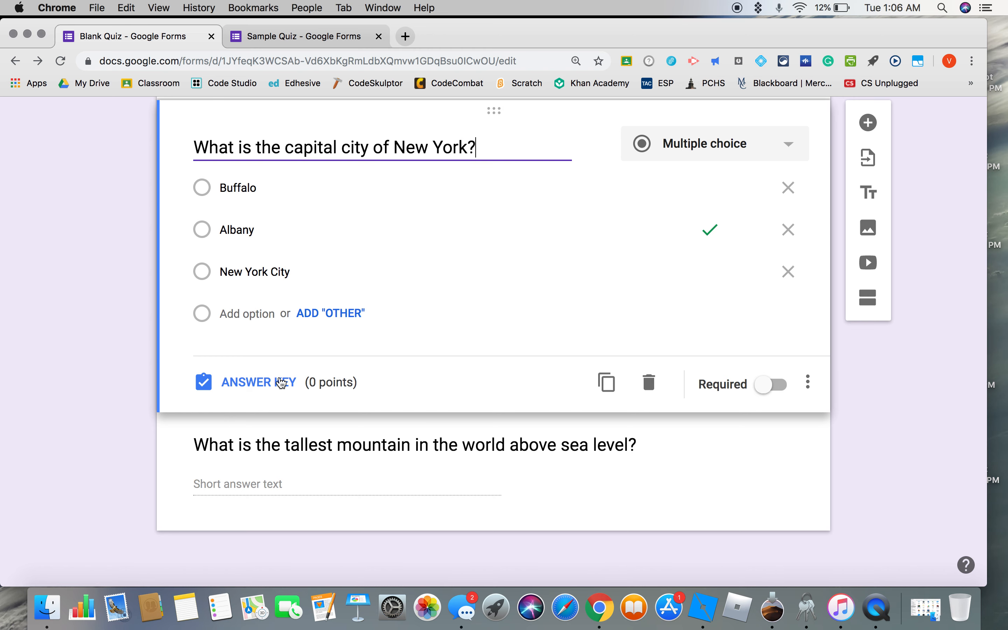
click(261, 382)
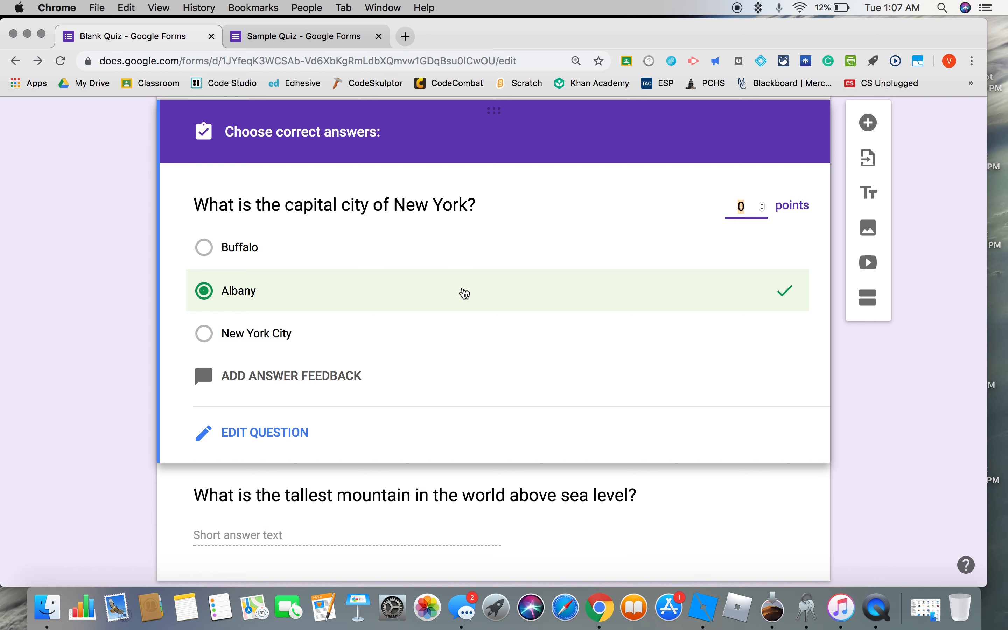
click(764, 206)
click(764, 206)
Look at the feedback forms for incorrect and correct answers of the capital city question and close them without entering anything.
click(308, 379)
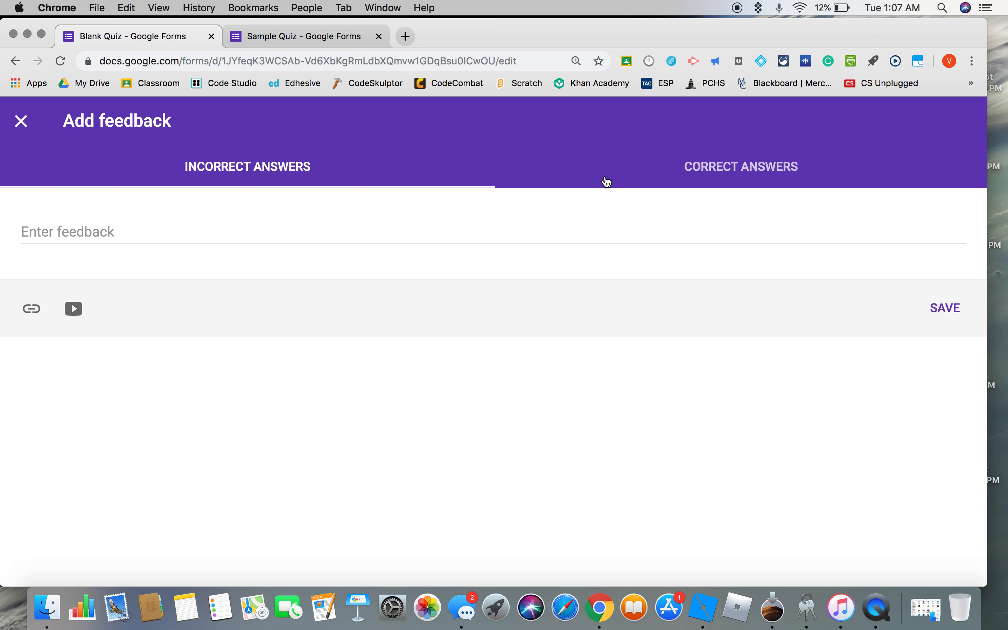
click(716, 175)
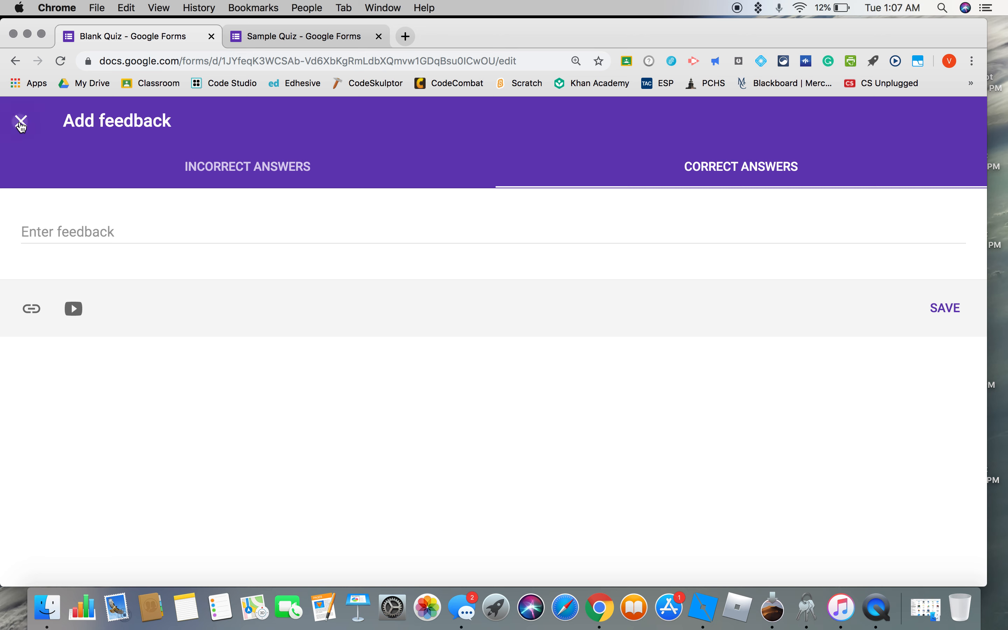
click(22, 123)
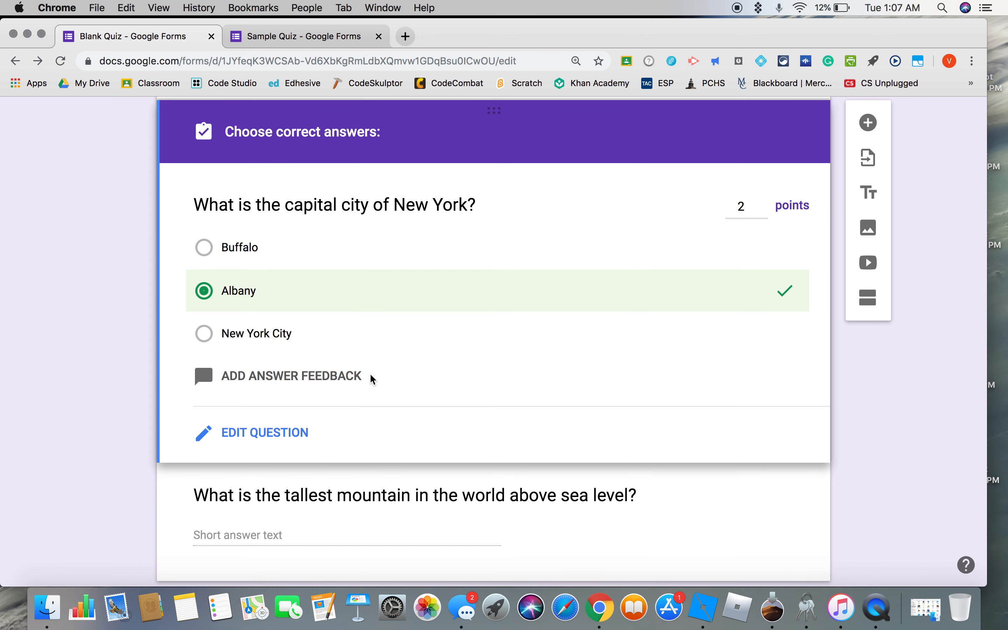
Set the tallest mountain question to 2 points in its answer key.
scroll(372, 378, down, 2)
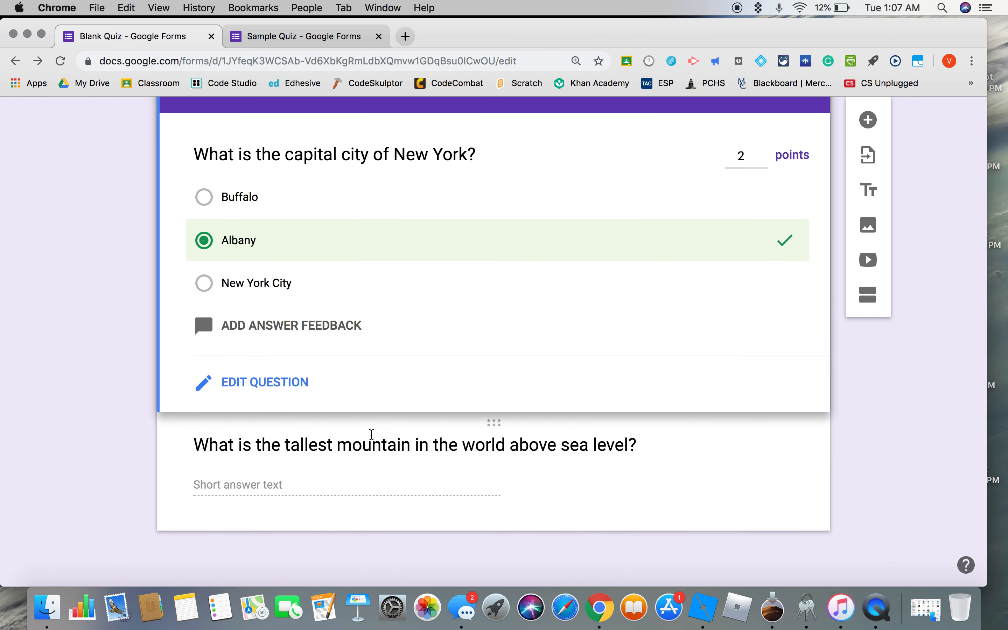
click(371, 450)
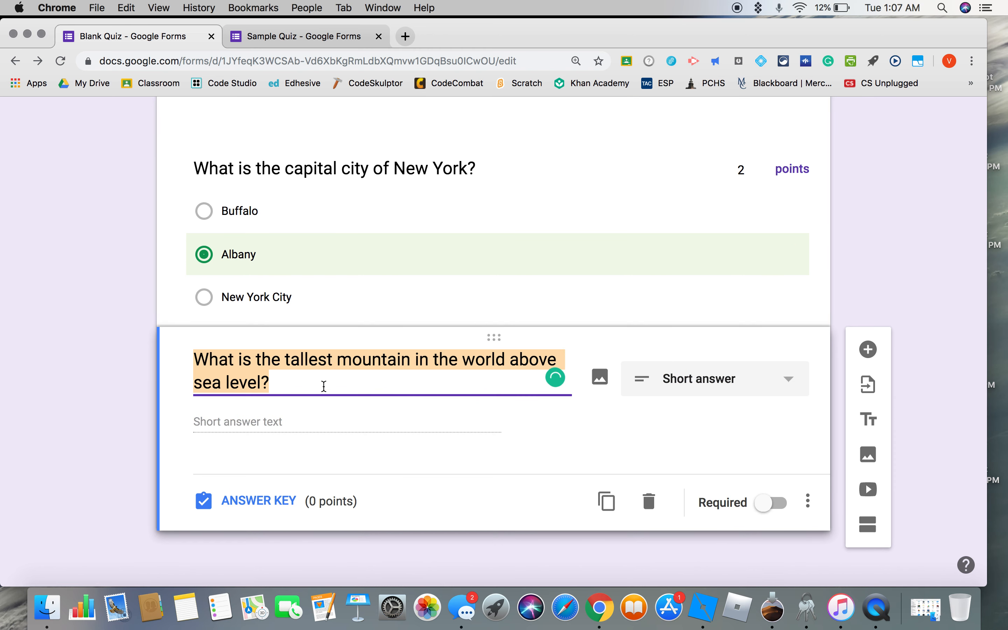
click(262, 499)
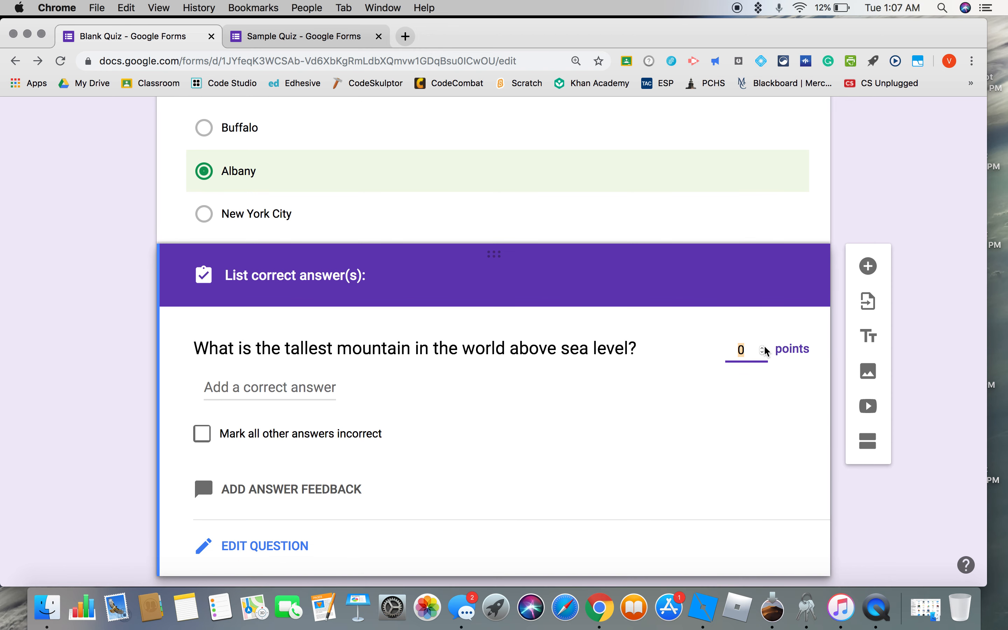
click(763, 347)
click(763, 347)
scroll(604, 427, down, 2)
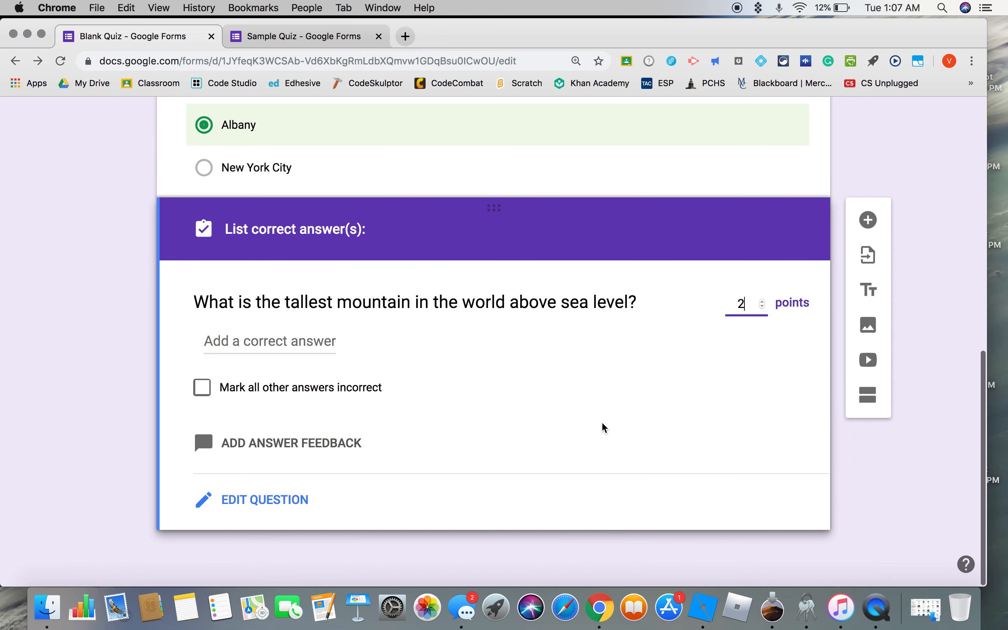
List Mt. Everest, Everest and Mount Everest as correct answers to the tallest mountain question, and mark all other answers incorrect.
click(308, 341)
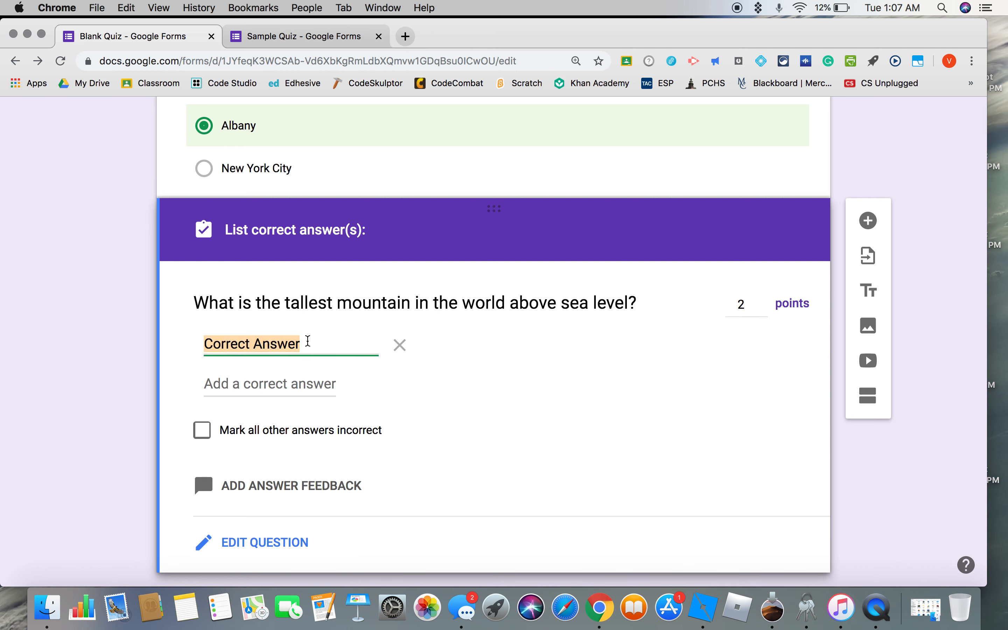
text(Mt.)
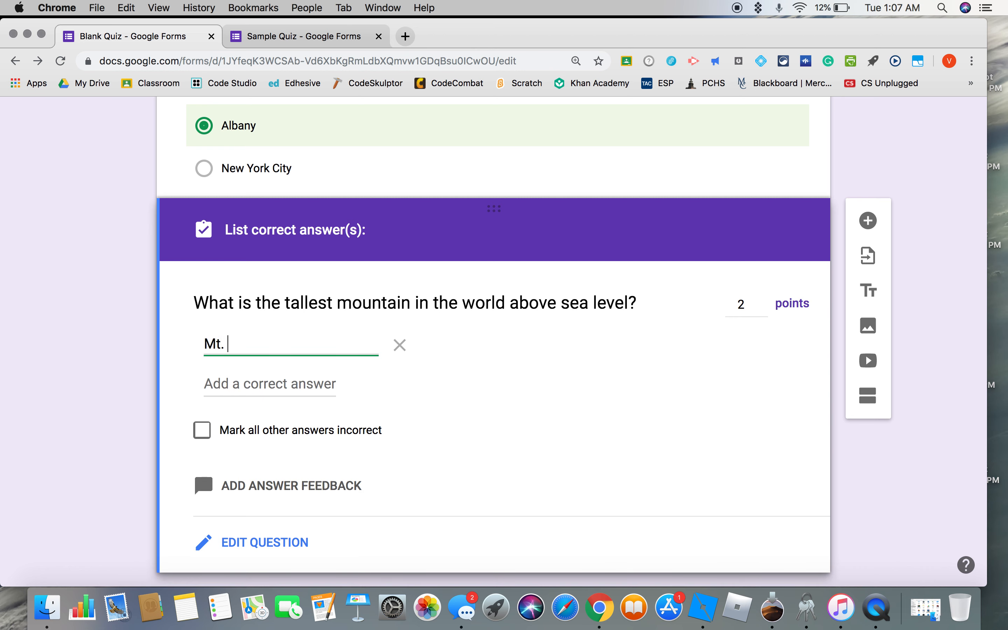
text(erest)
click(263, 379)
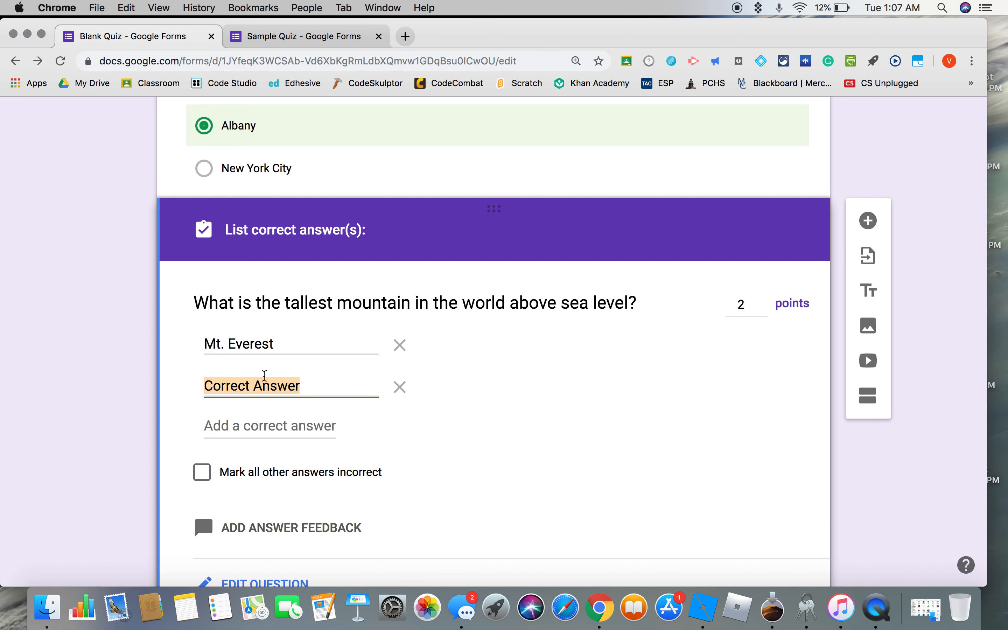
text(Everest)
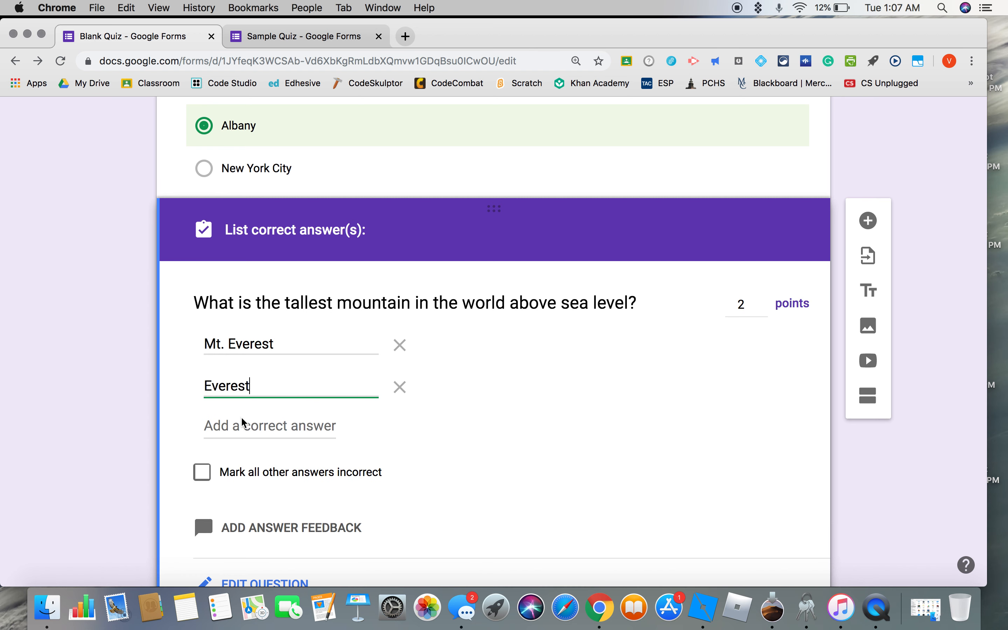
click(237, 427)
text(Mount)
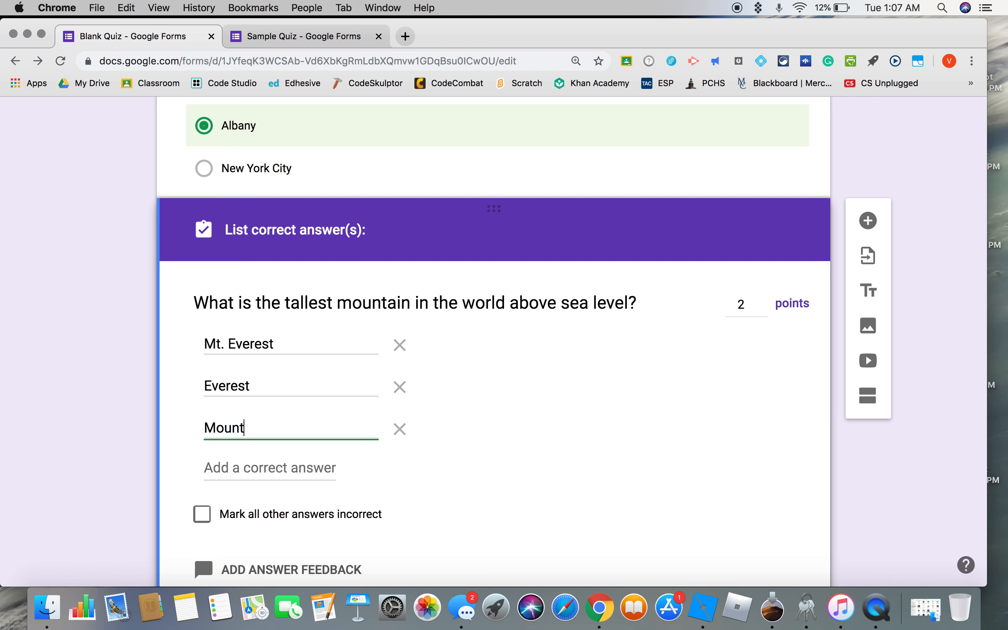
text( Everest)
click(201, 516)
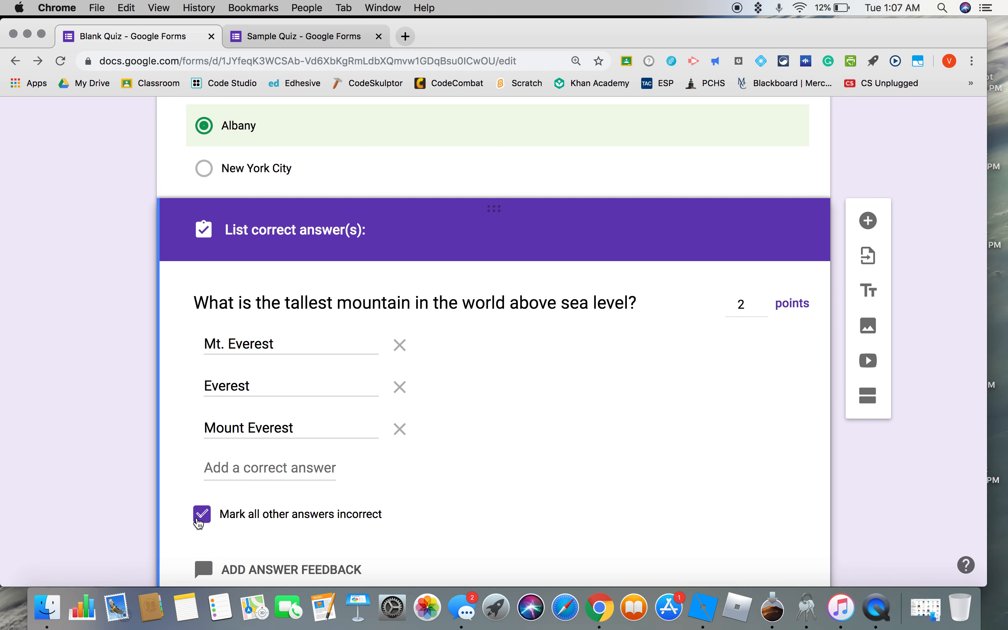
Add a multiple-choice question reading "What is a variable" after the tallest mountain question.
scroll(381, 475, down, 2)
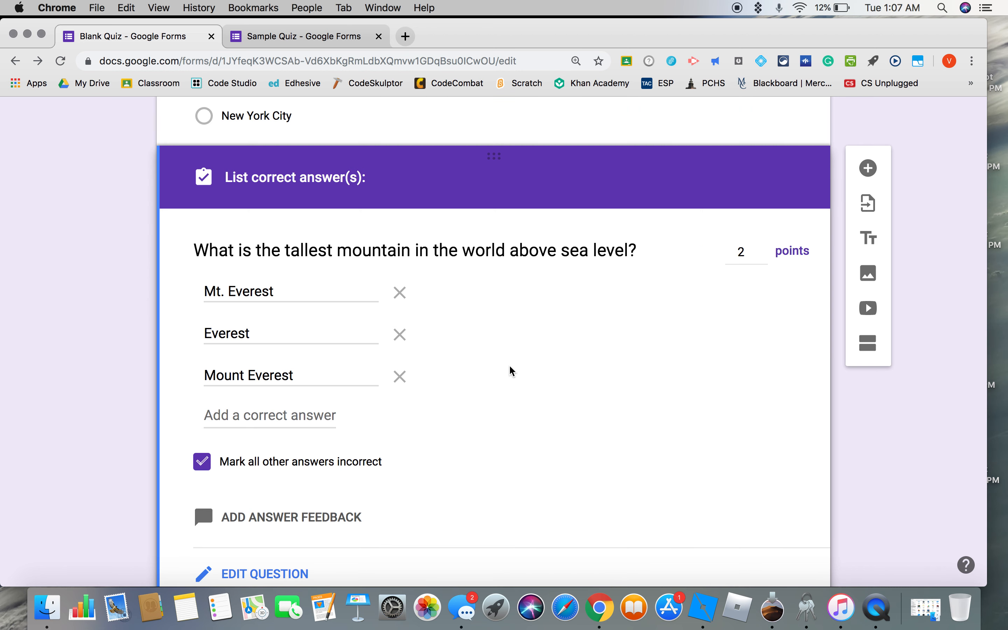
scroll(453, 434, down, 2)
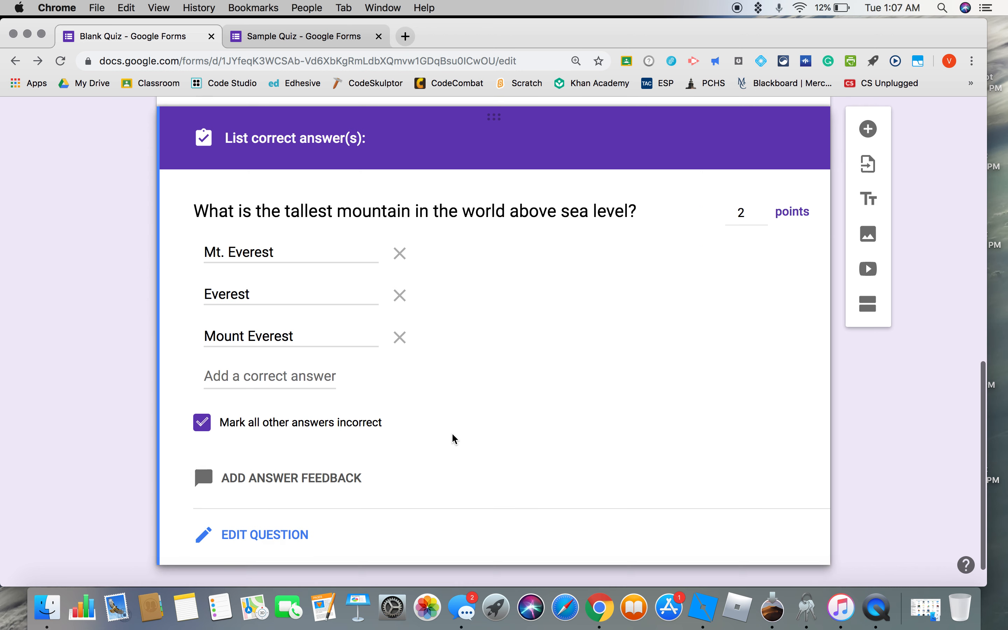
scroll(452, 434, up, 3)
scroll(453, 434, up, 5)
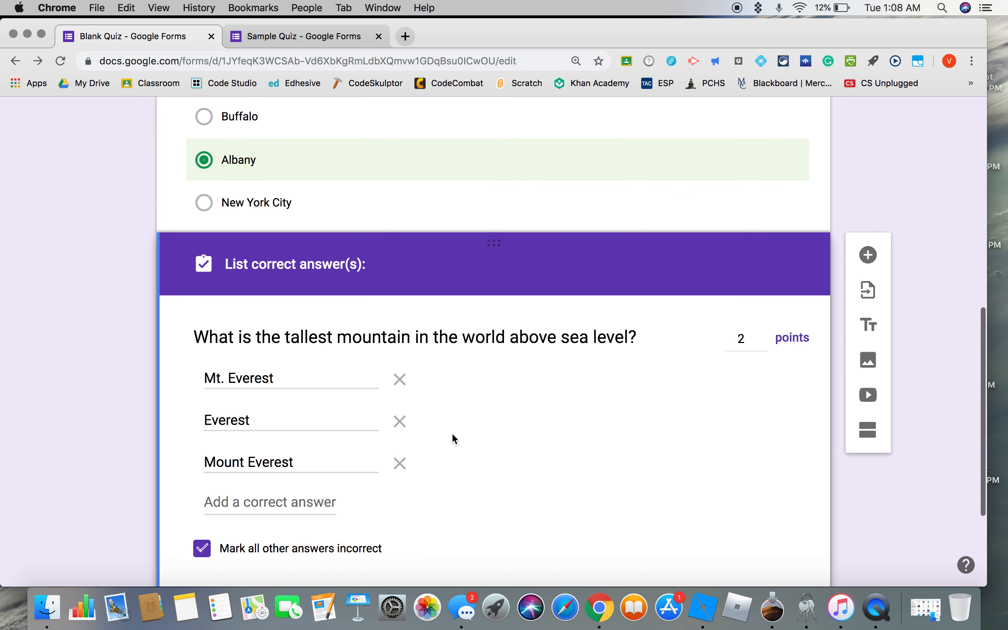
scroll(455, 438, down, 5)
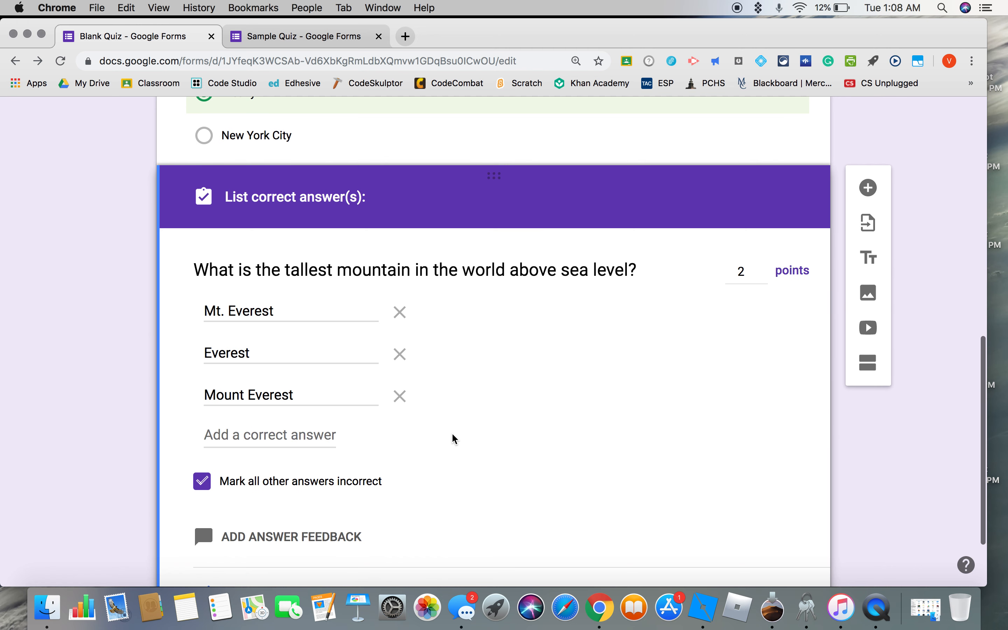
click(872, 190)
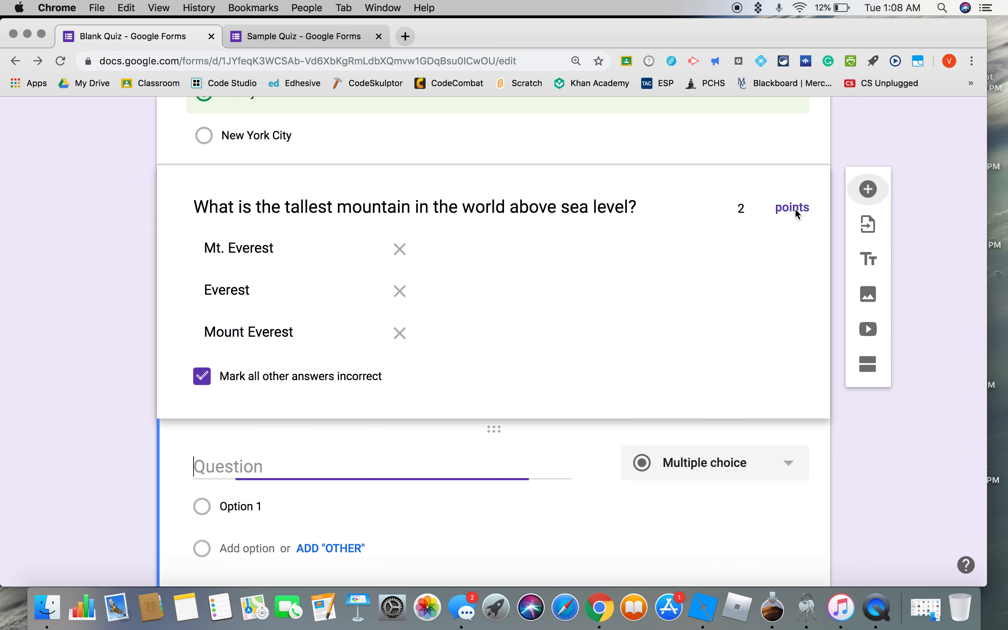
text(What is a var)
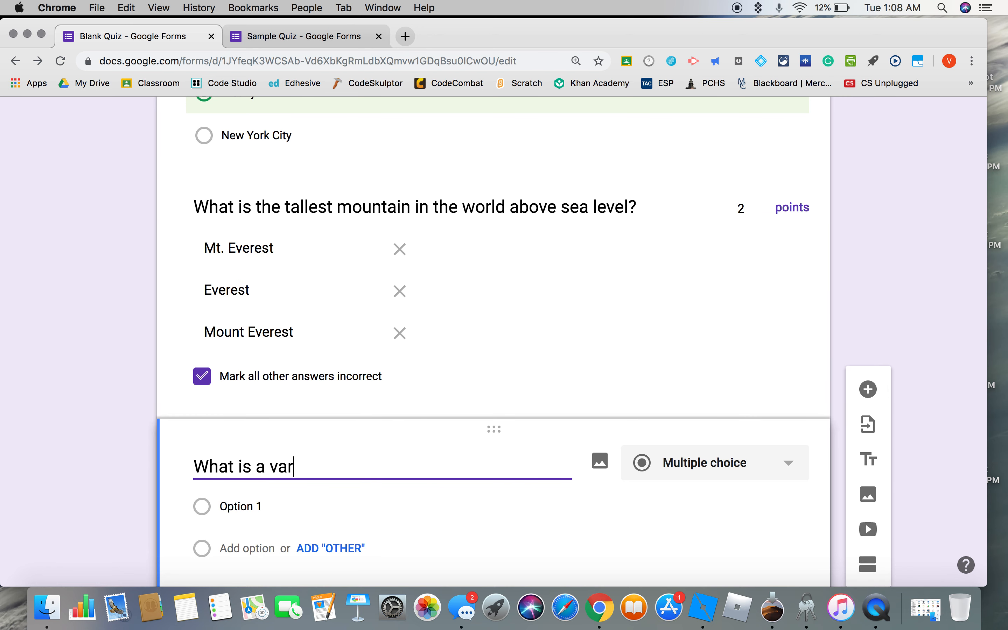
text(iable)
Search YouTube for "cs principles variables" to find a video for the variable question's incorrect-answer feedback.
scroll(271, 537, down, 2)
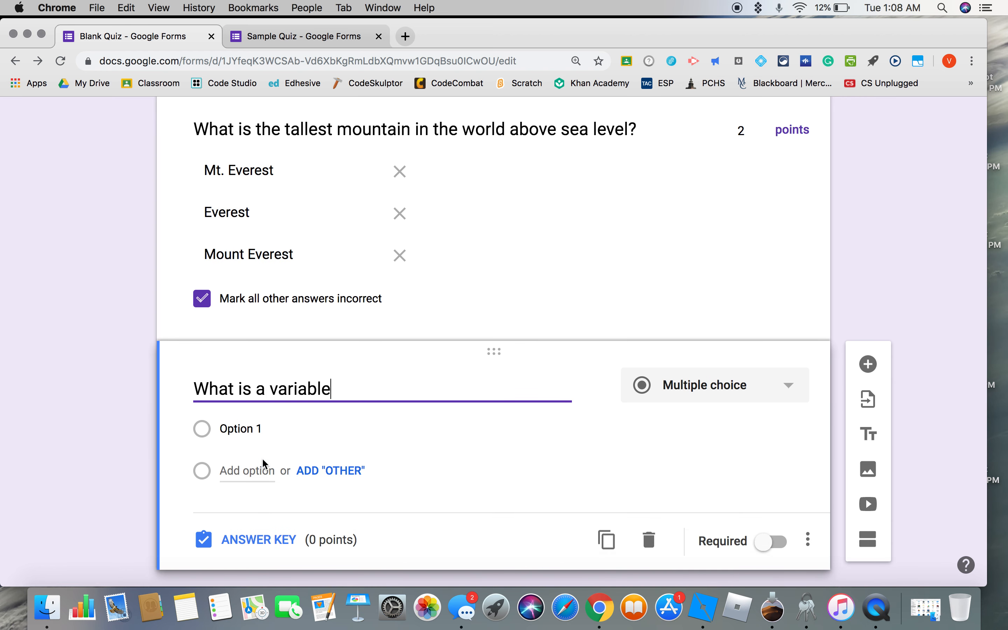
click(254, 540)
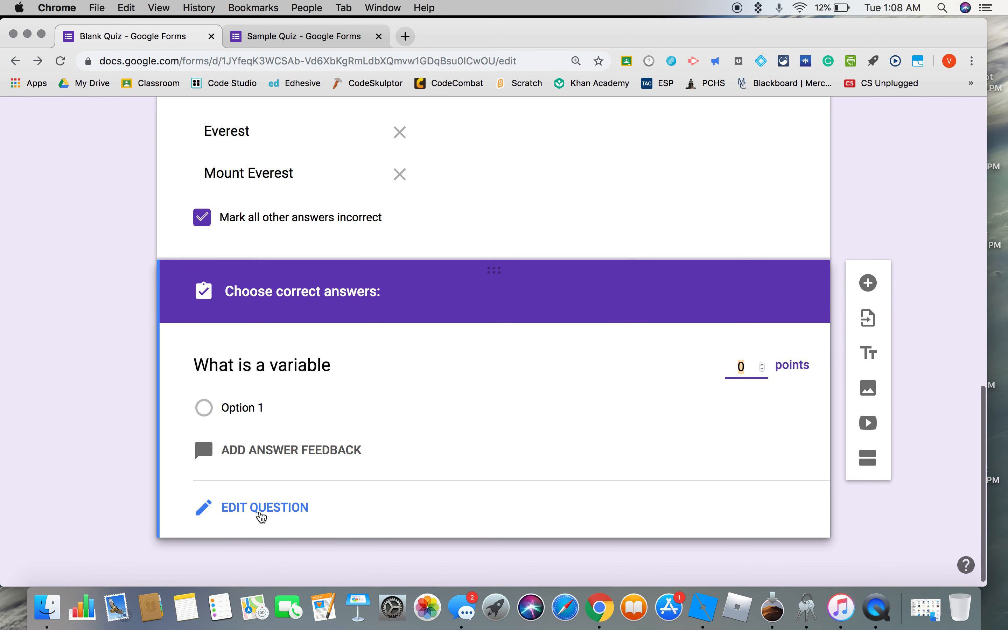
click(292, 455)
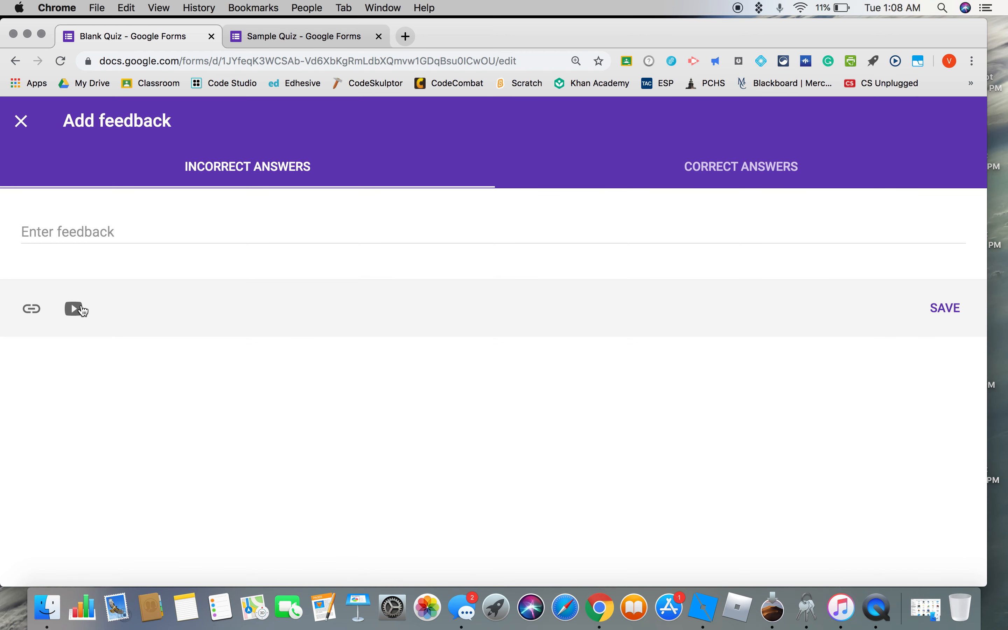
click(80, 311)
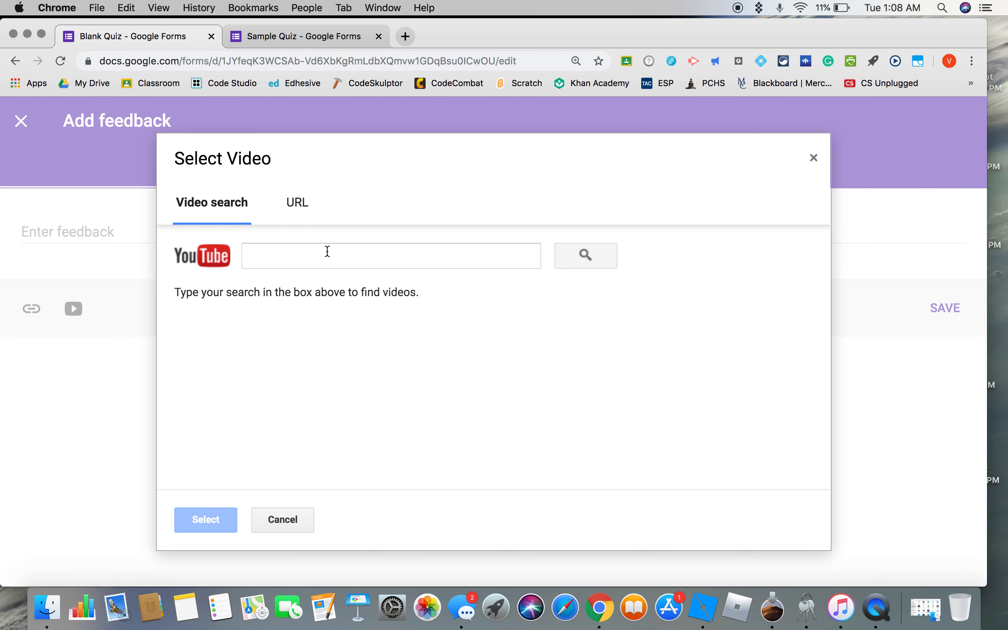
click(328, 251)
text(cs p)
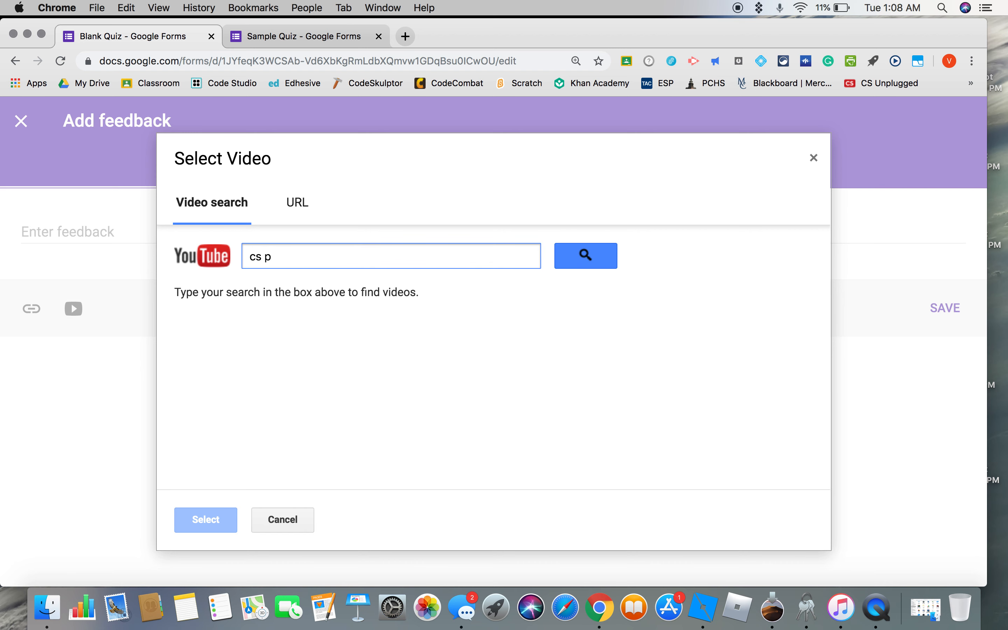
text(rinciples variables)
click(572, 260)
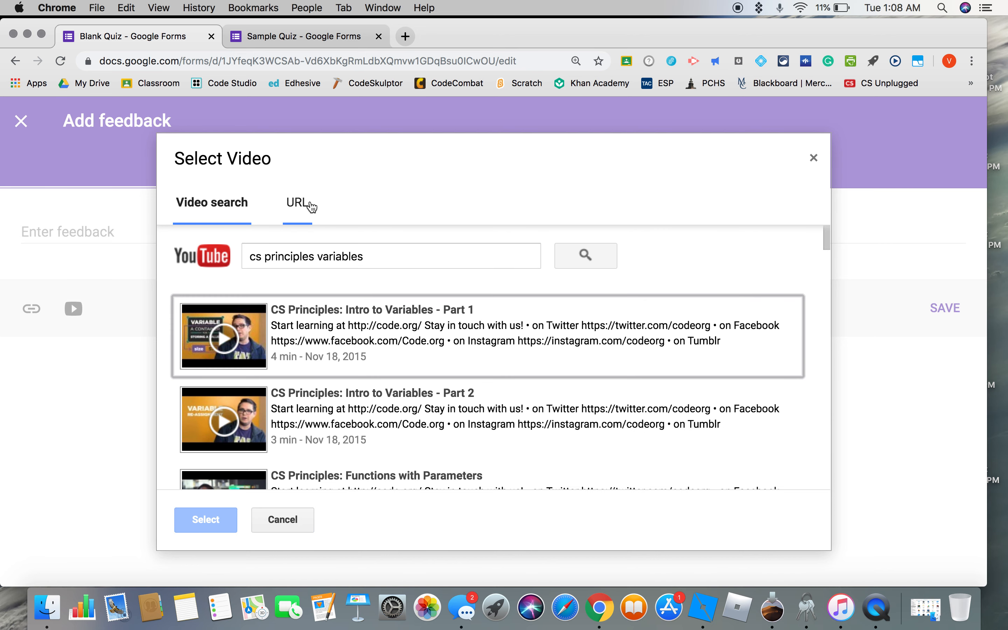
Attach the video "CS Principles: Intro to Variables - Part 1" as incorrect-answer feedback and save it.
click(374, 341)
double_click(374, 342)
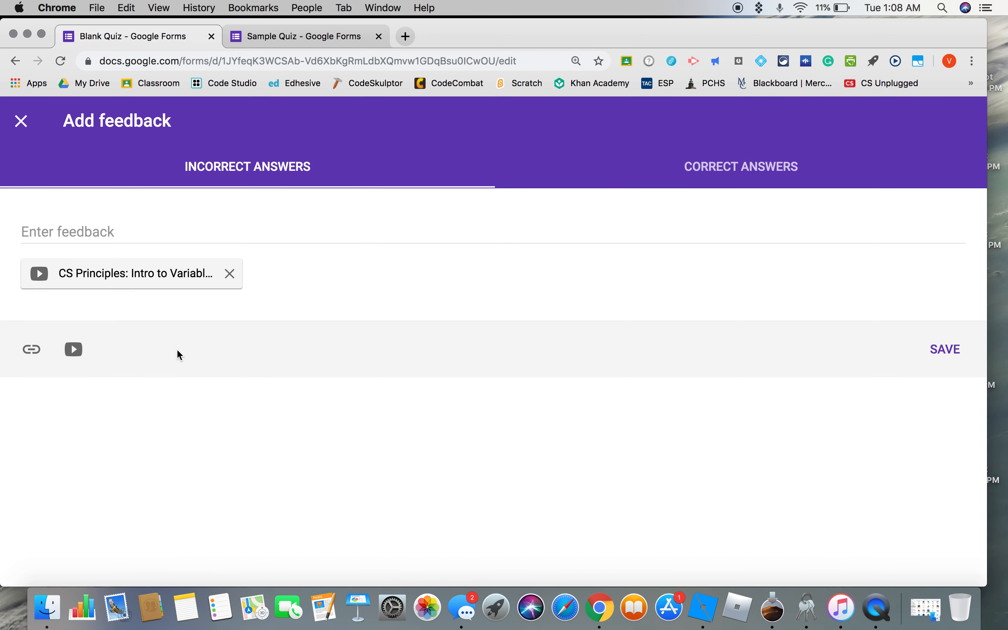
click(944, 352)
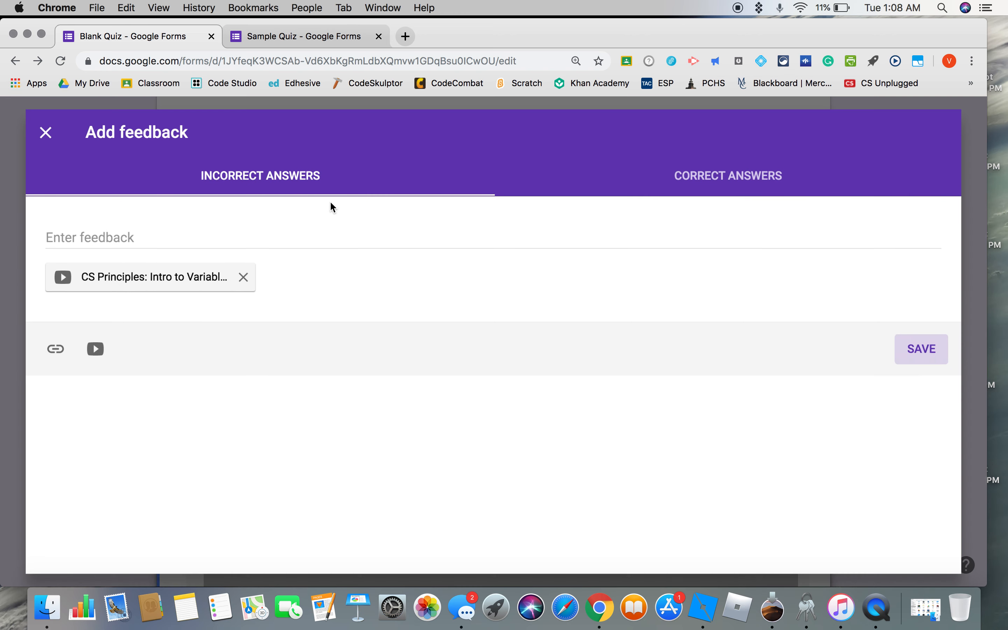
Set the variable question to 2 points in its answer key.
scroll(482, 362, down, 5)
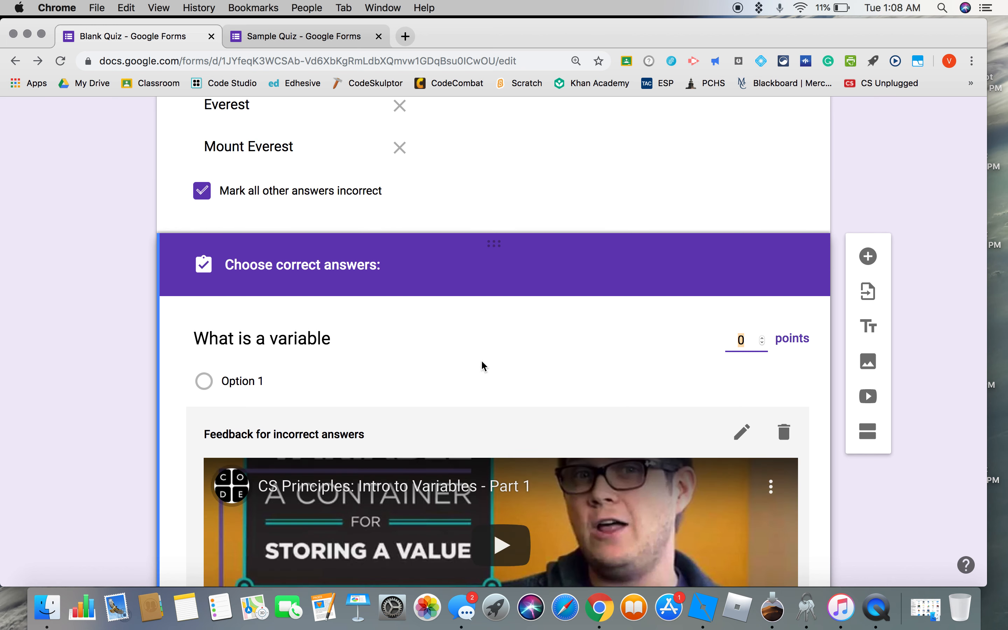
scroll(483, 366, down, 2)
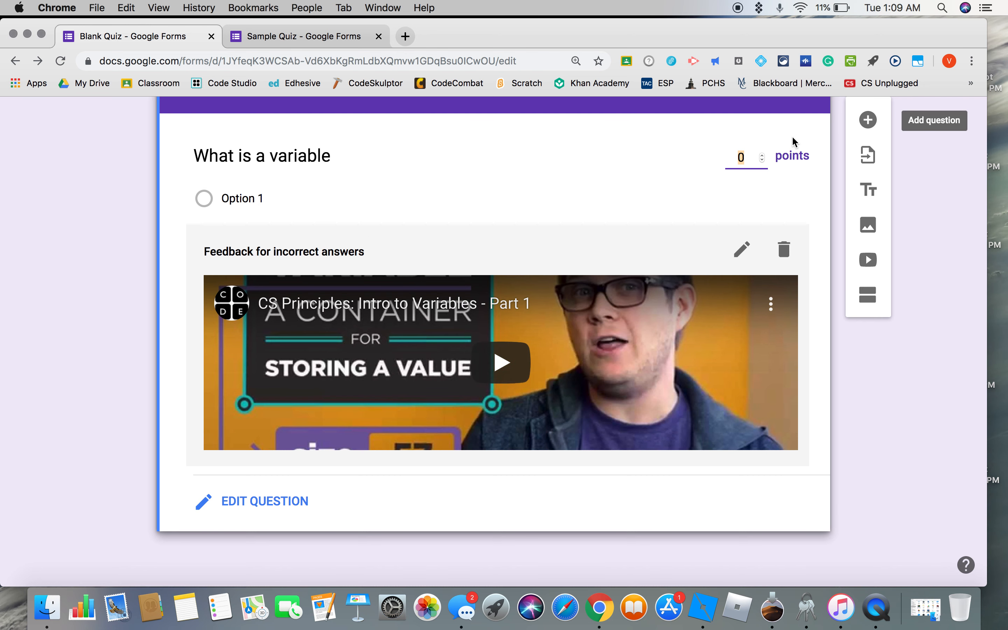
click(763, 155)
Upload the Python code screenshot from the Desktop folder and insert it as an image after the variable question.
click(869, 233)
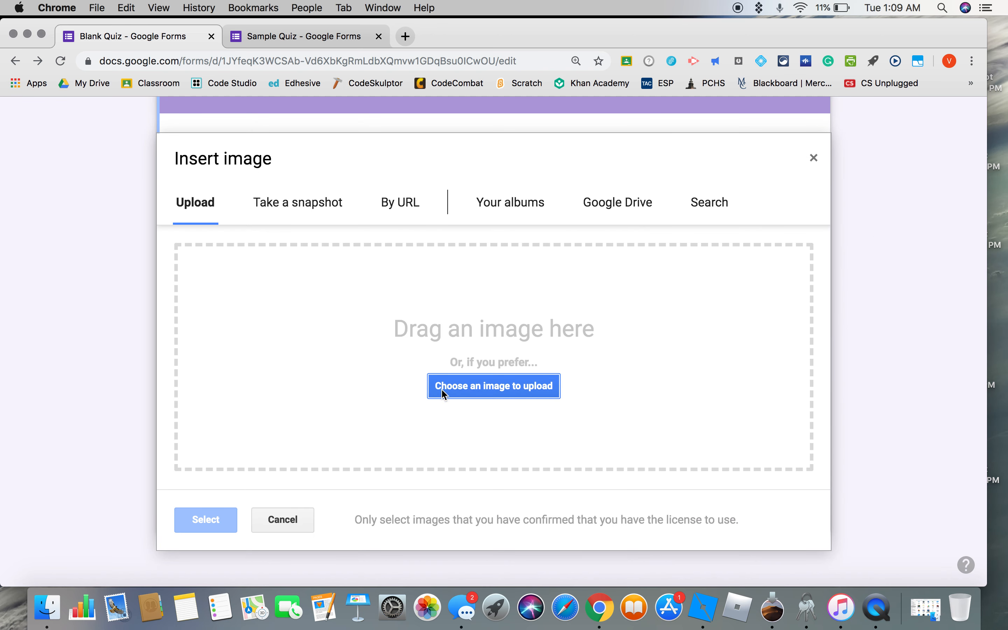
click(469, 389)
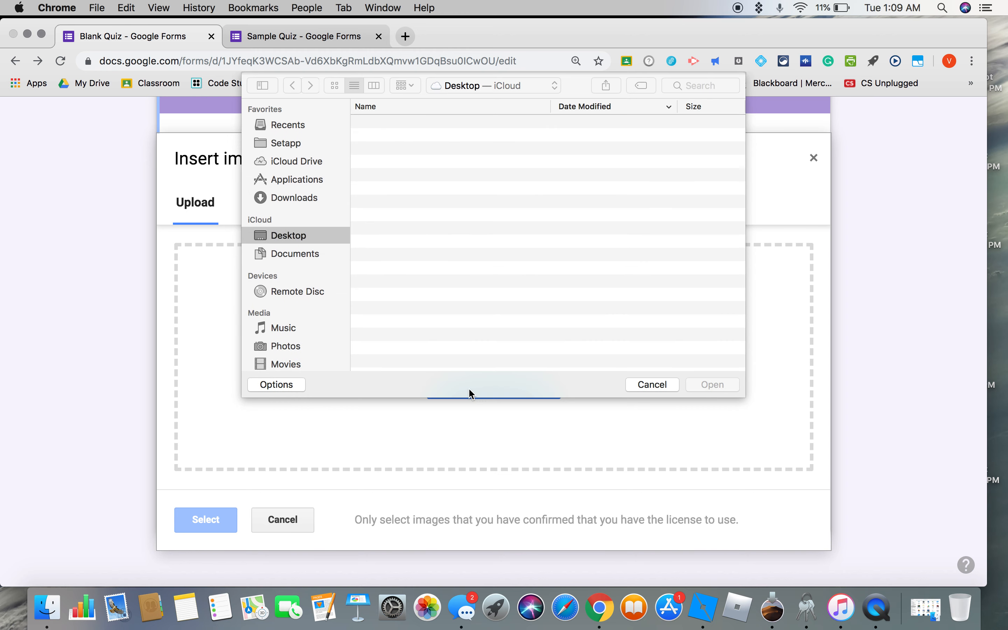
double_click(413, 125)
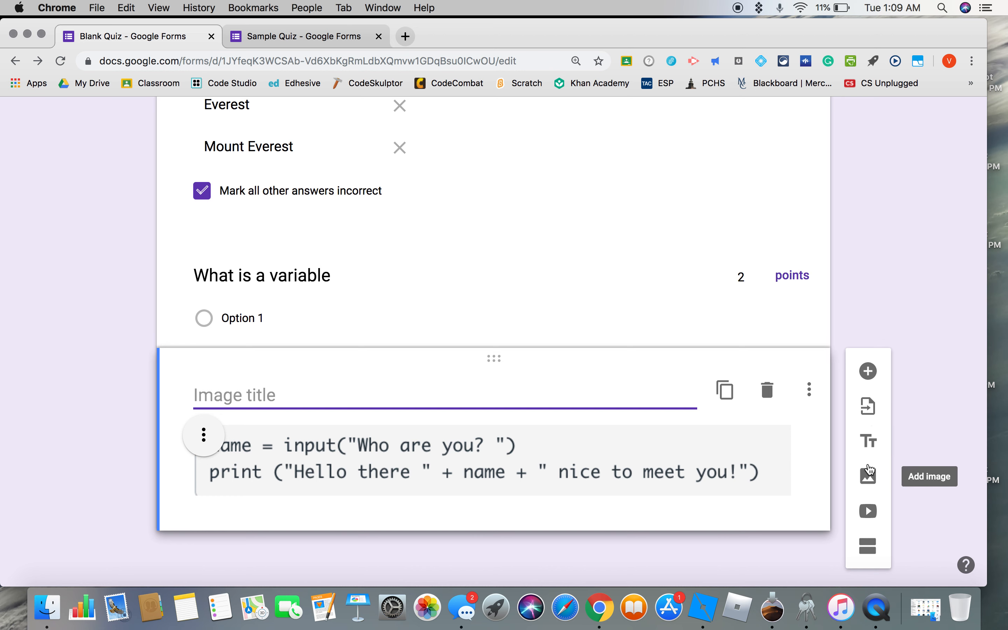
Title the code image "Refer to this code for the next 2 questions:".
click(370, 397)
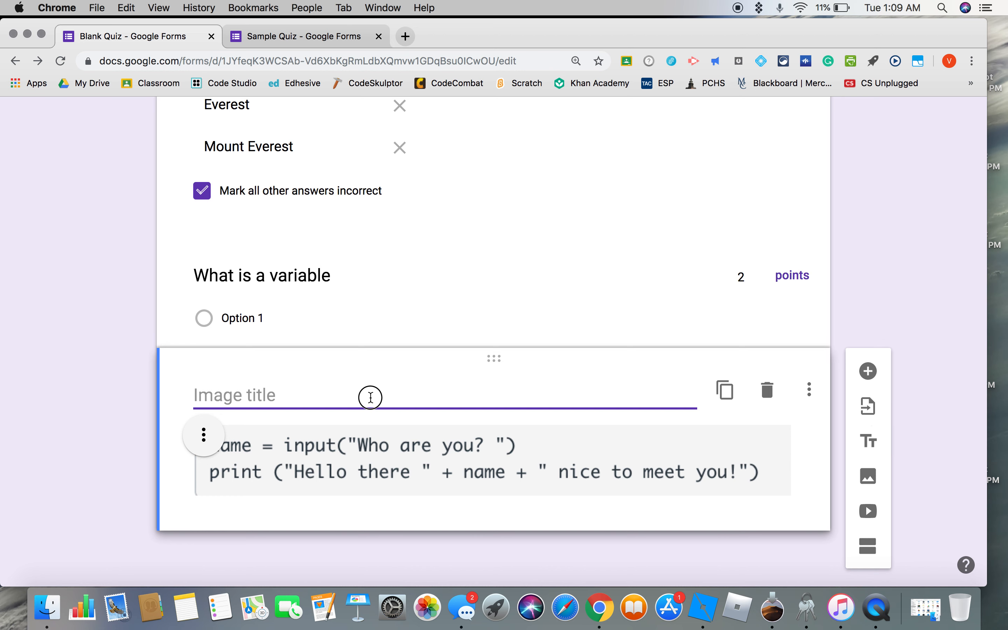
text(Refer to this)
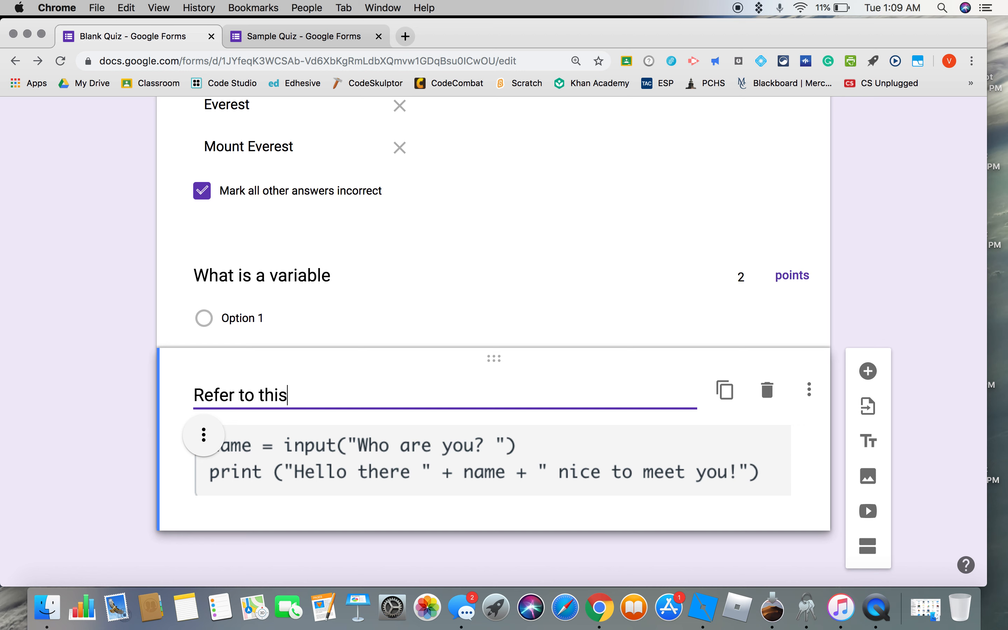
text( code for)
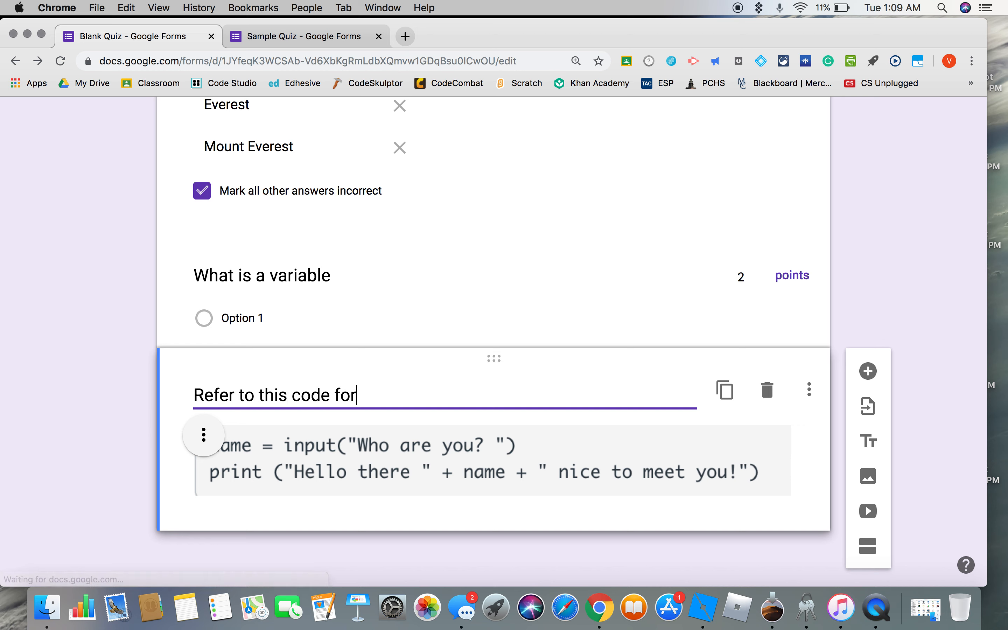
text( the next 2)
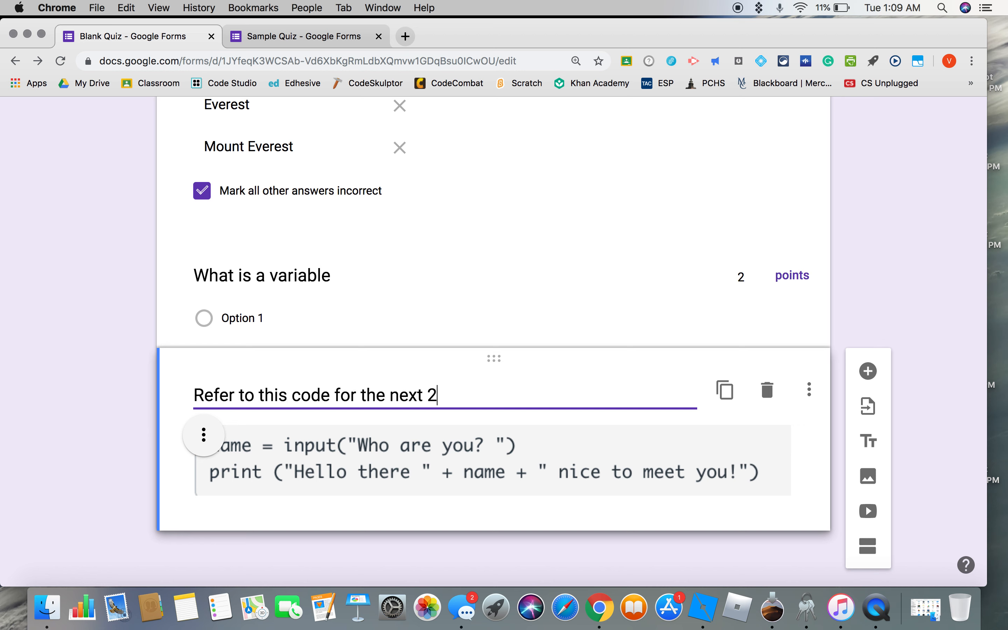
text( questions:)
Add a blank multiple-choice question below the code image.
click(859, 373)
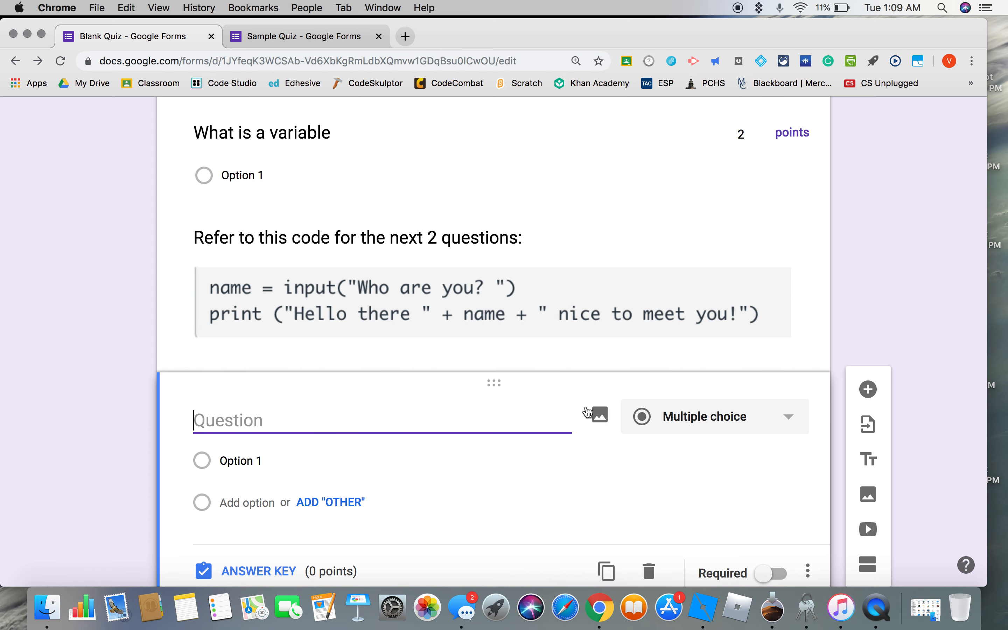
scroll(516, 417, down, 3)
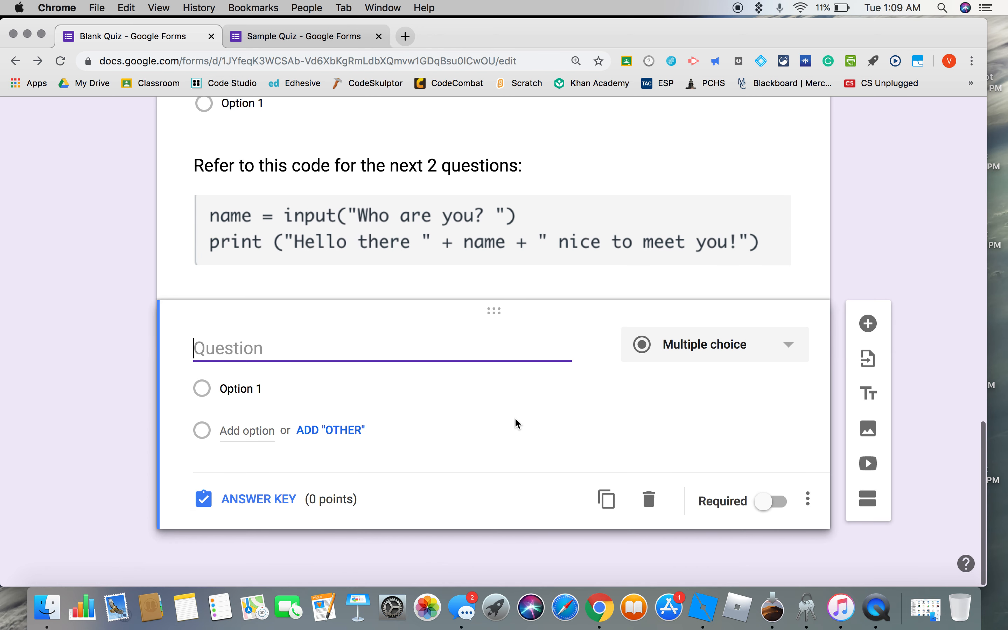
scroll(516, 422, up, 4)
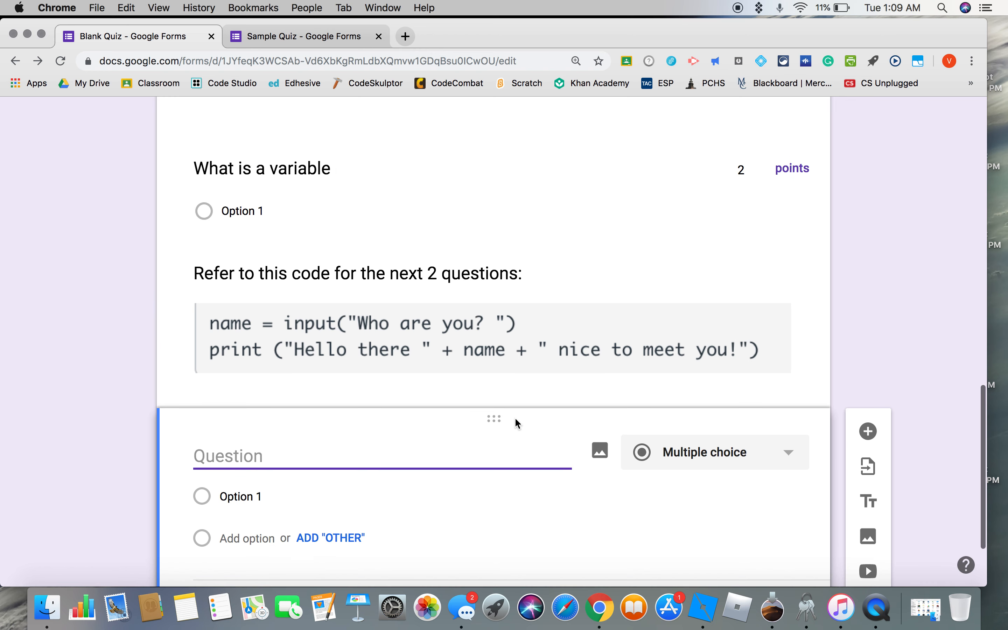
In the form's general settings, enable collecting email addresses and limit respondents to 1 response.
scroll(515, 420, up, 10)
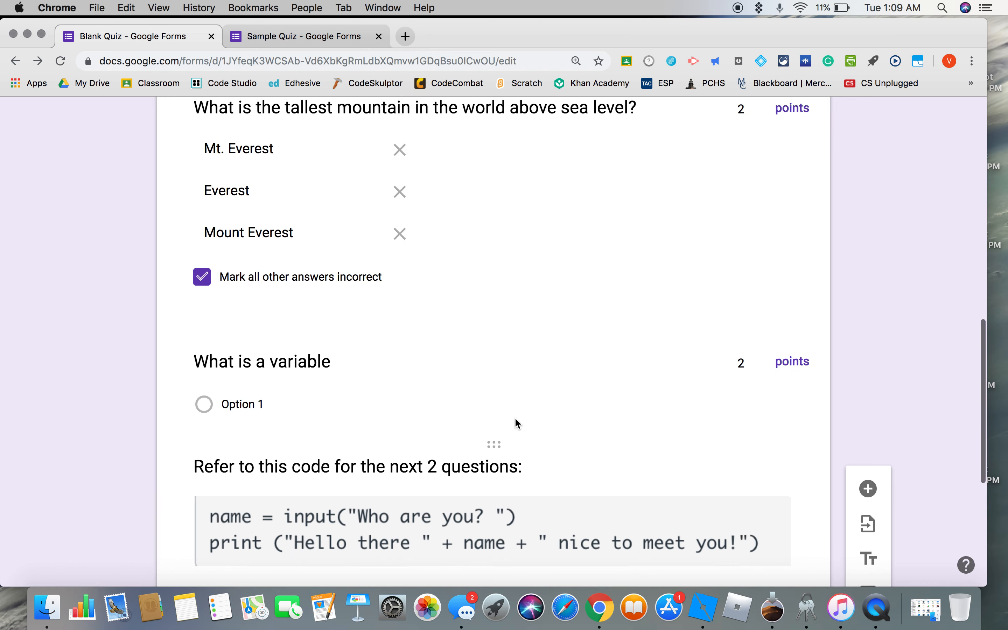
scroll(517, 423, up, 8)
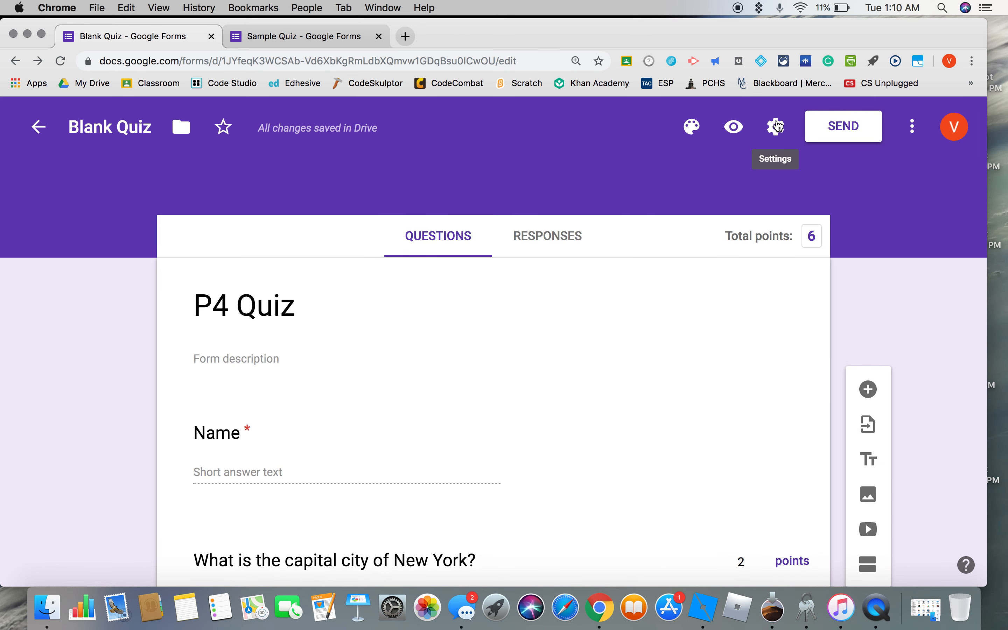
click(776, 127)
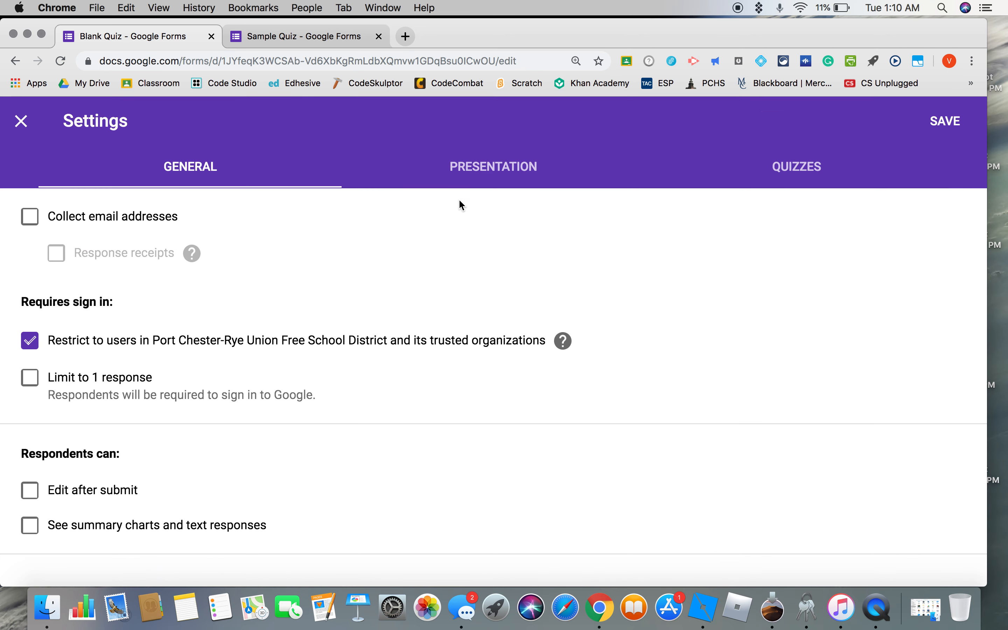
click(30, 216)
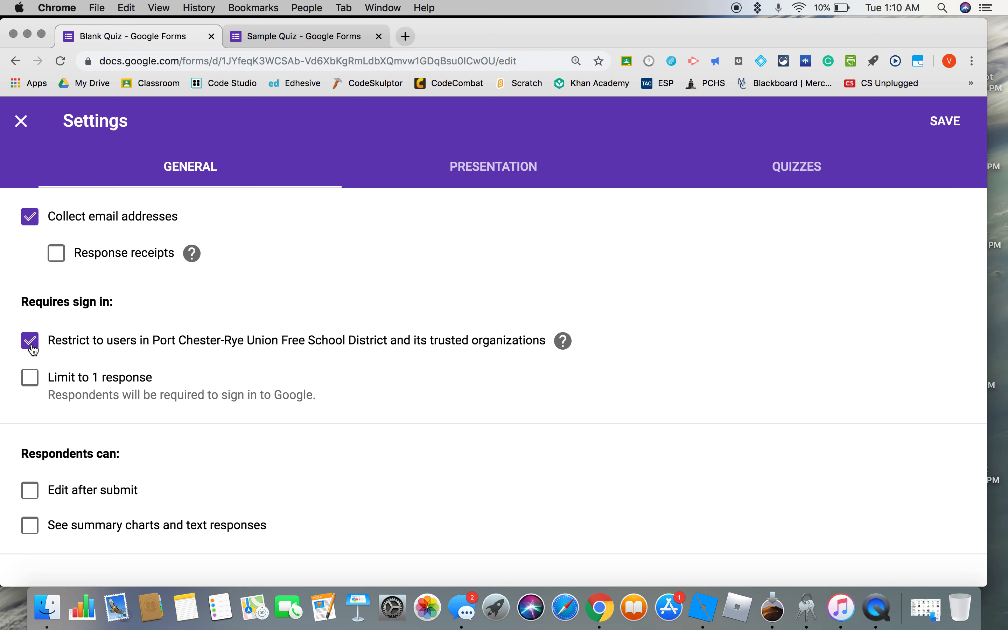
click(35, 383)
Review the presentation and quiz options, including locked mode and grade release, and save the form settings.
click(485, 170)
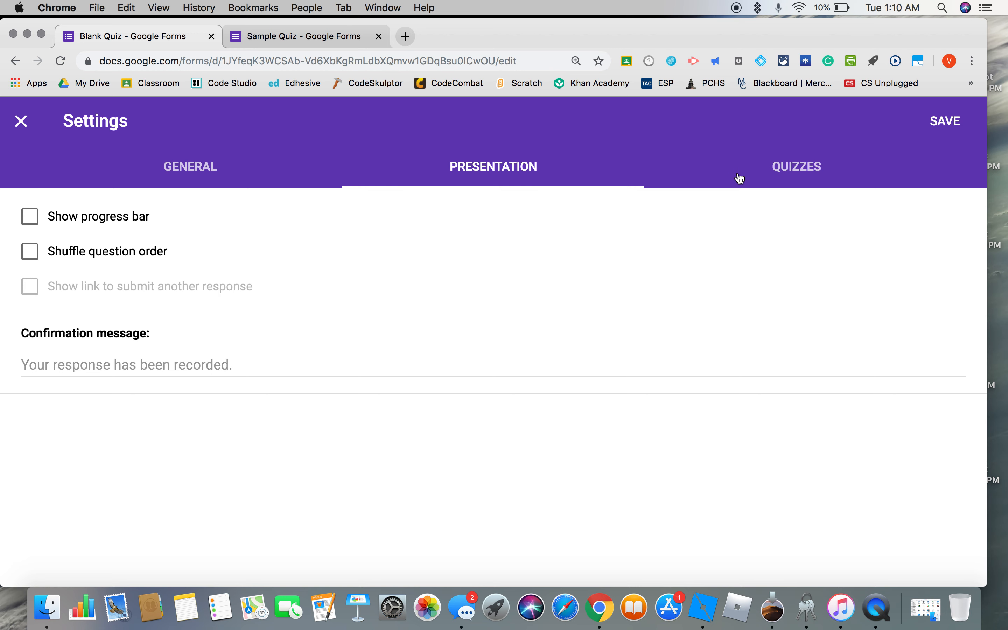
click(786, 166)
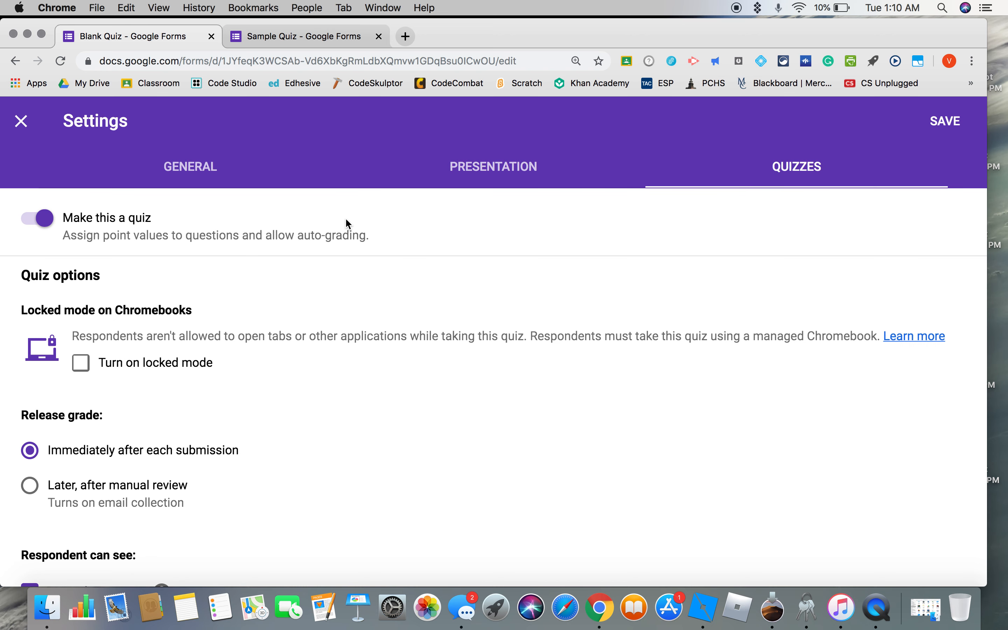
scroll(133, 329, down, 2)
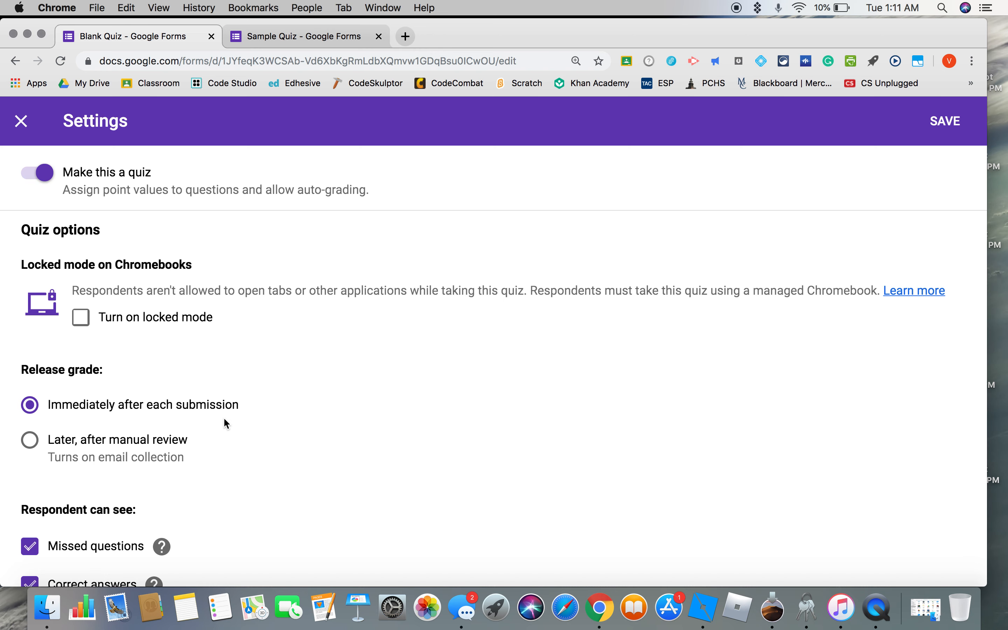
scroll(260, 410, down, 1)
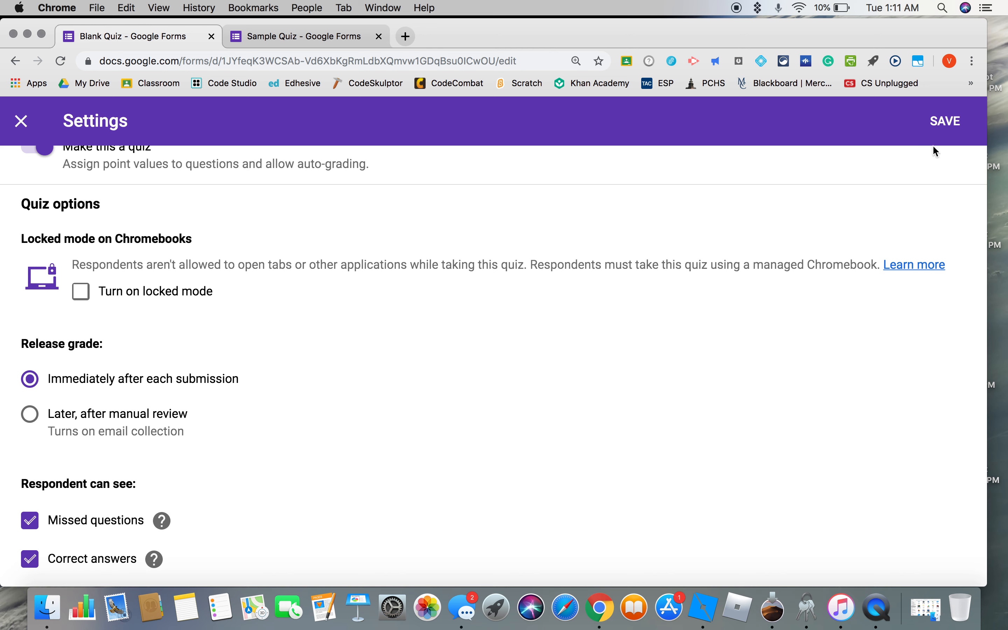
click(944, 124)
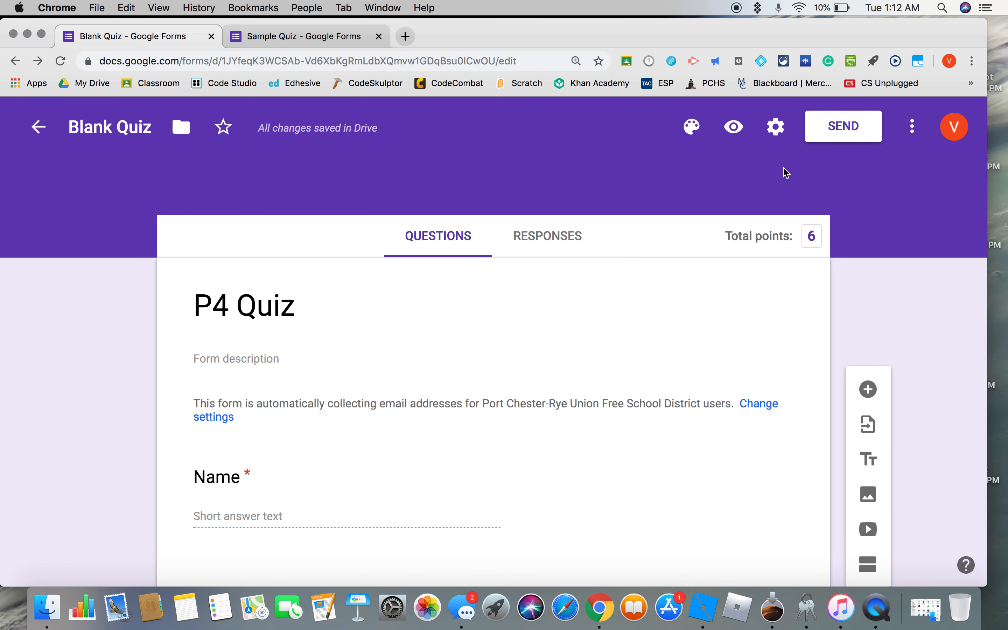
Copy the quiz's shareable link from the form's sending options.
click(852, 130)
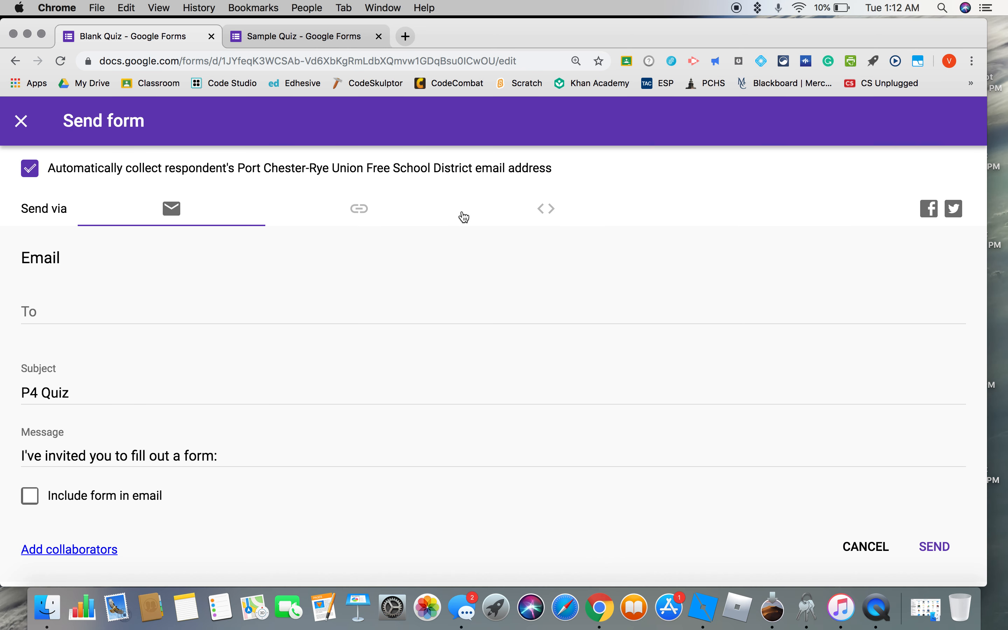
click(360, 211)
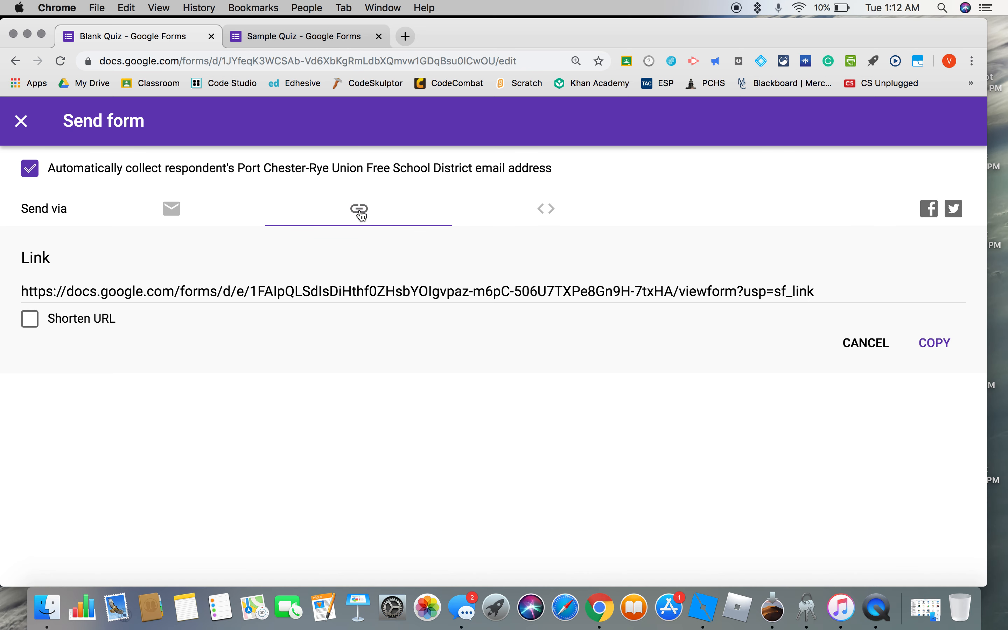
click(926, 344)
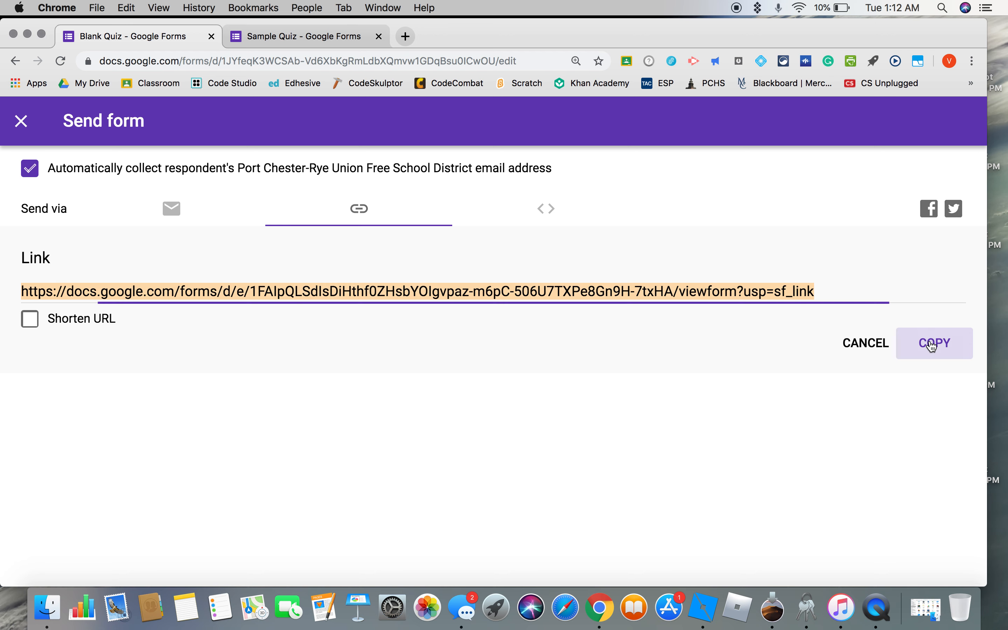
Switch to Google Classroom alongside the open forms and open the CWDP P9 class.
click(406, 36)
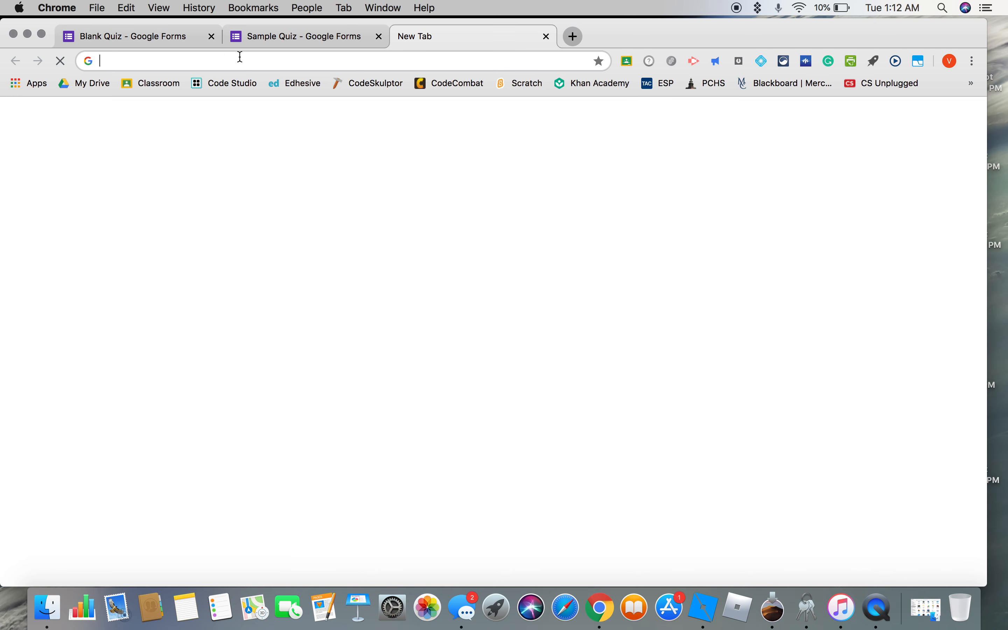
click(161, 86)
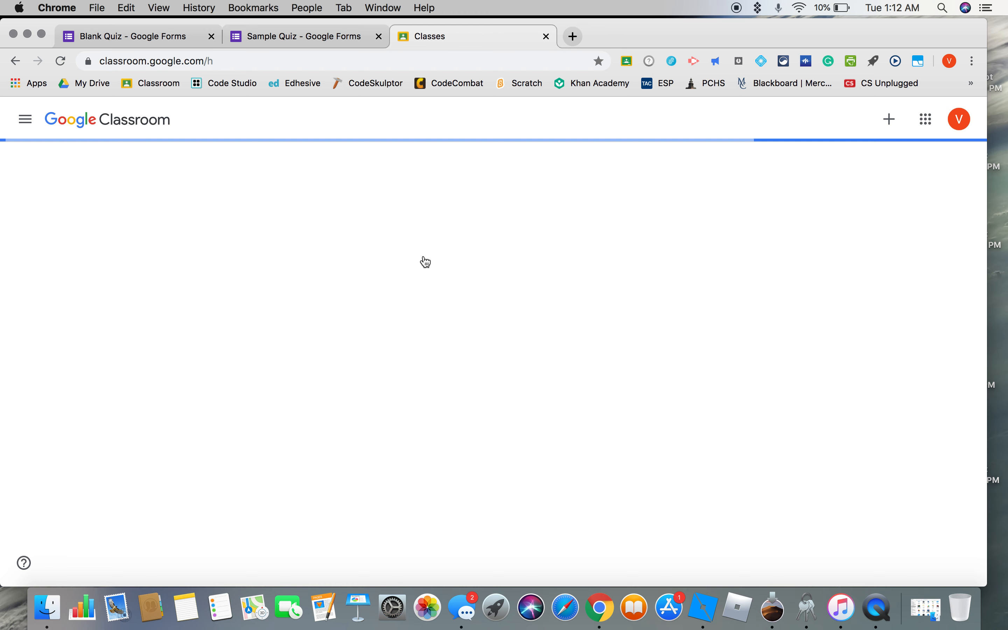
click(528, 188)
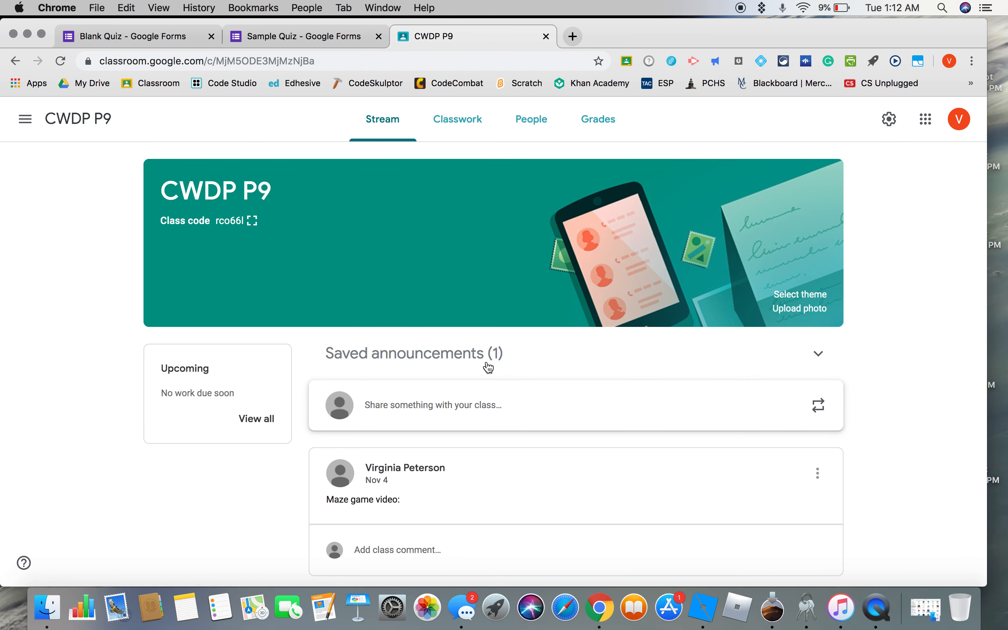
Start a class announcement for all CWDP P9 students reading "Do Now Quiz:".
click(456, 407)
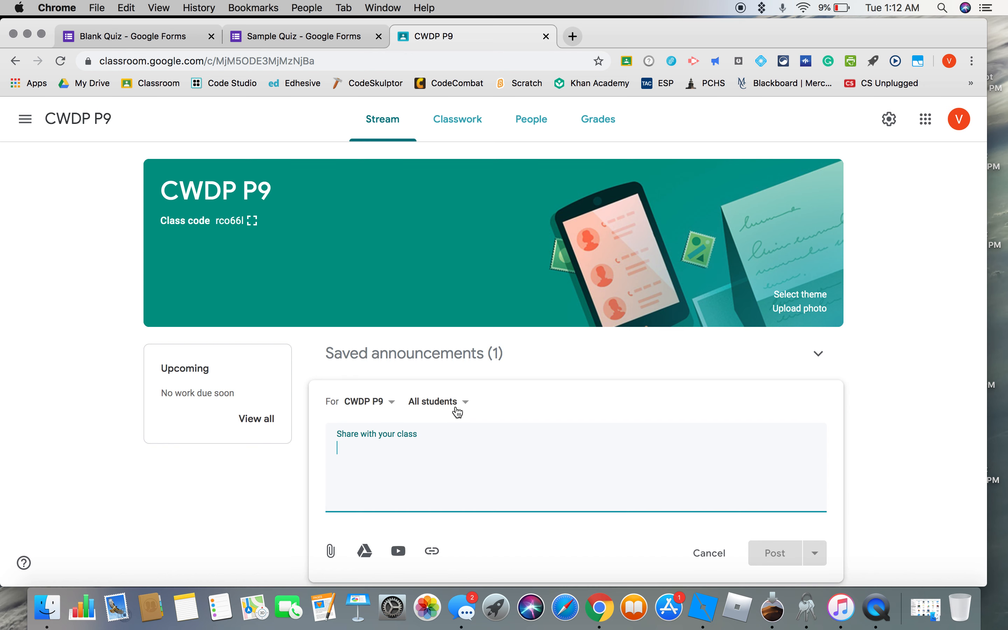
text(Do No)
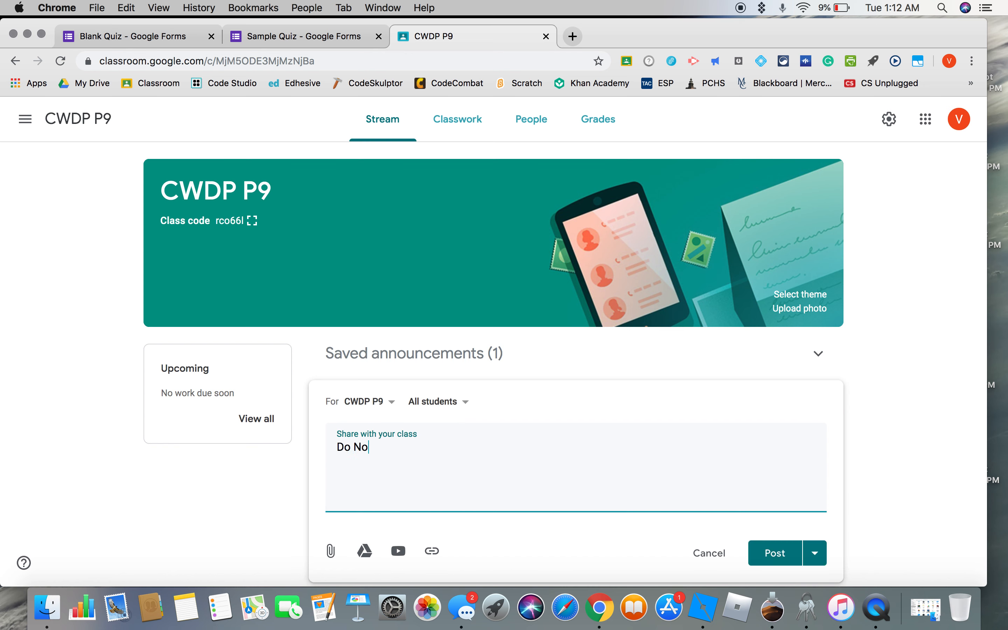
text(w Quiz:)
Attach the copied quiz link to the announcement.
scroll(445, 470, down, 2)
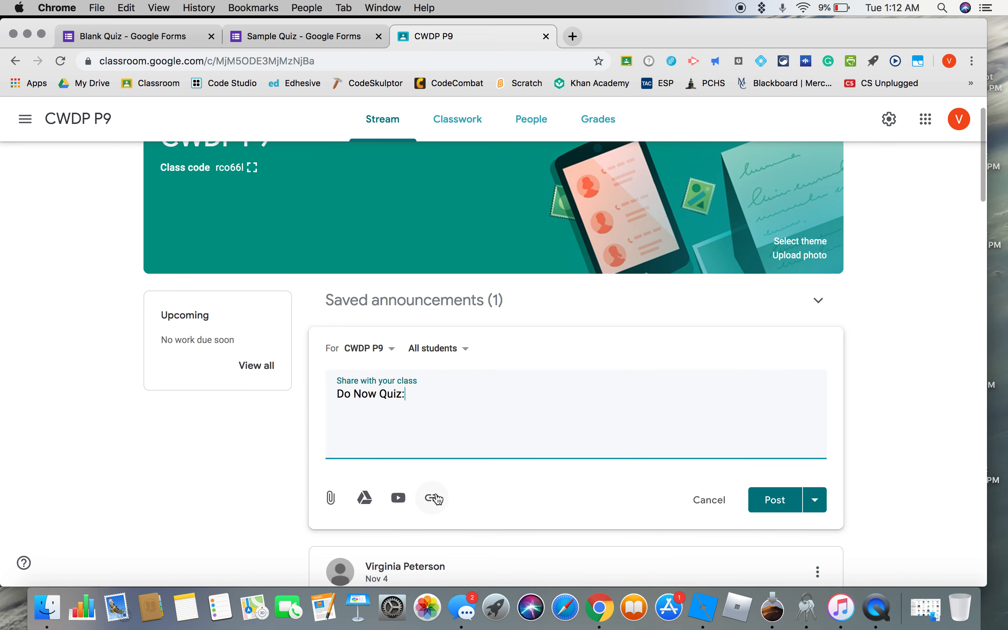
click(436, 492)
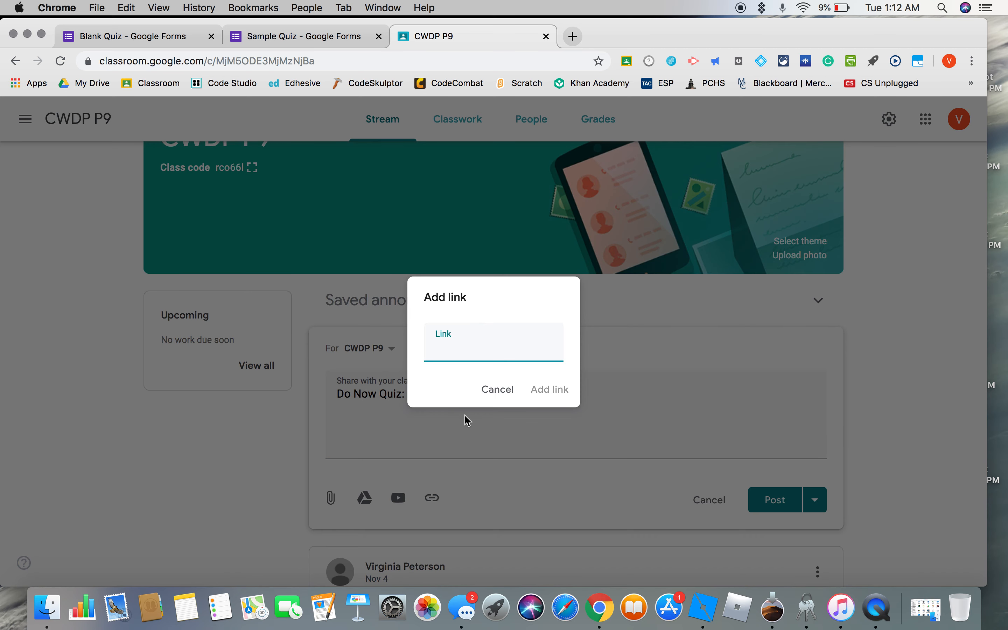
key(super+v)
click(548, 389)
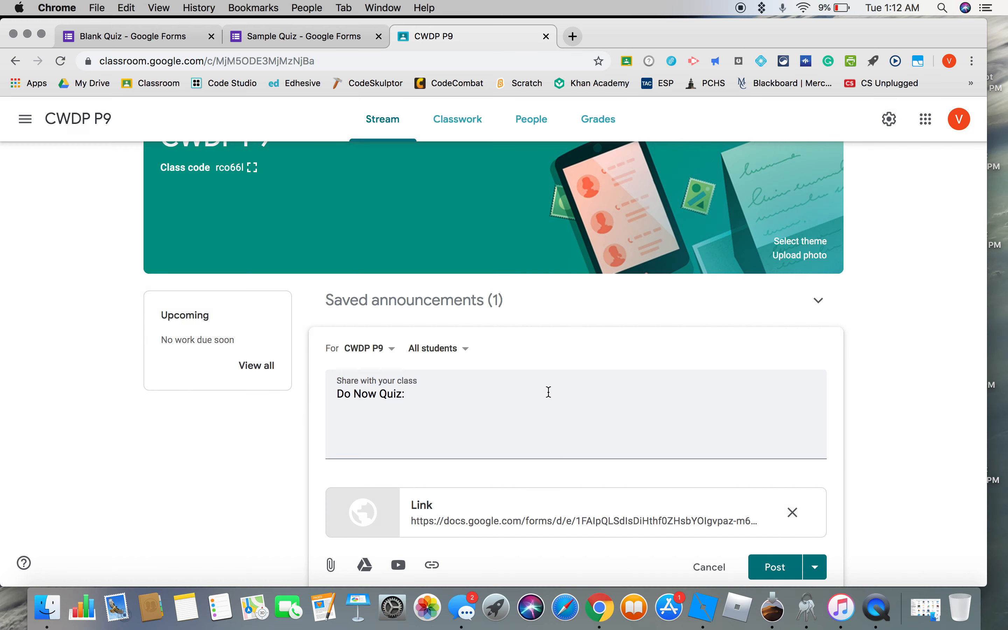
Schedule the announcement for Nov 6, 2019 at 8:10 AM.
scroll(565, 450, down, 3)
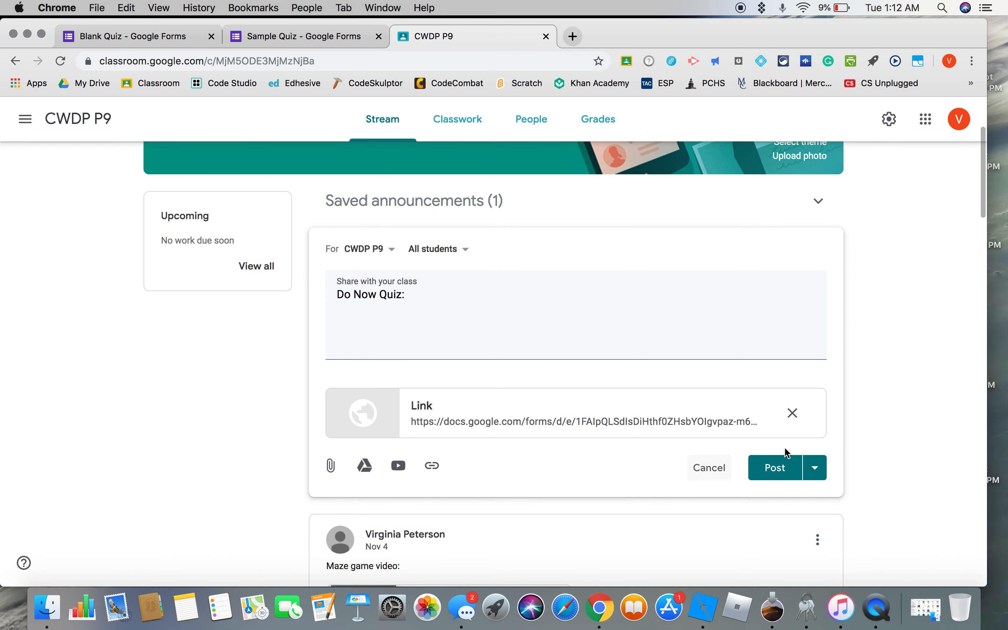
click(817, 469)
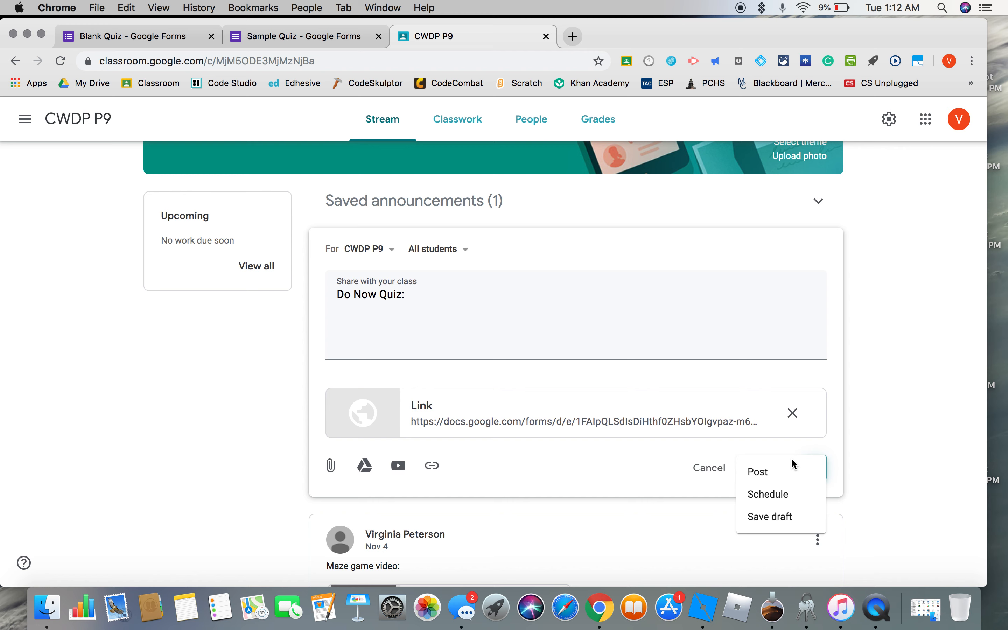
click(773, 494)
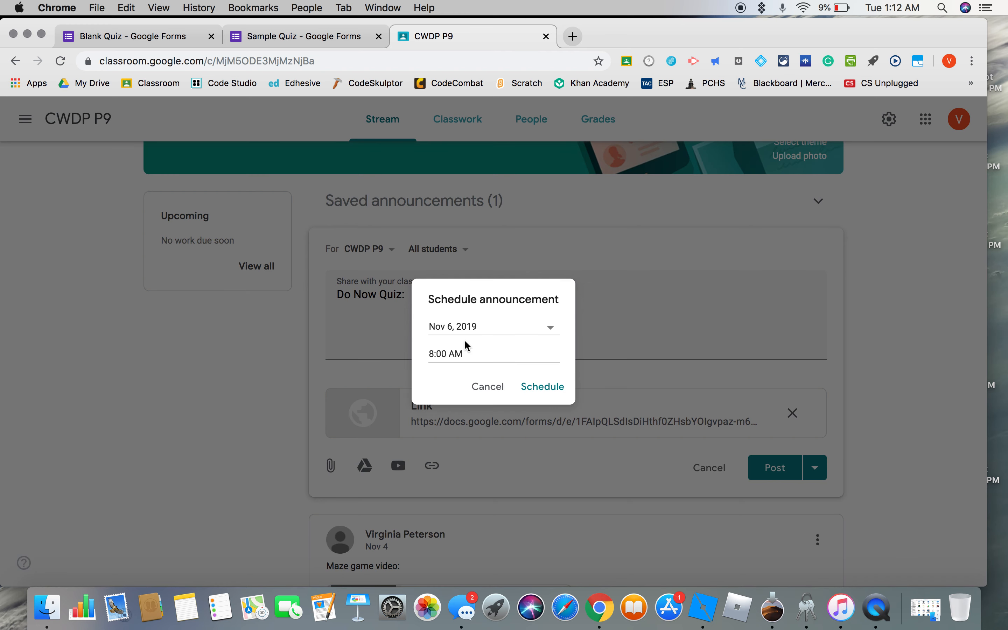
click(448, 353)
key(Right)
key(Left)
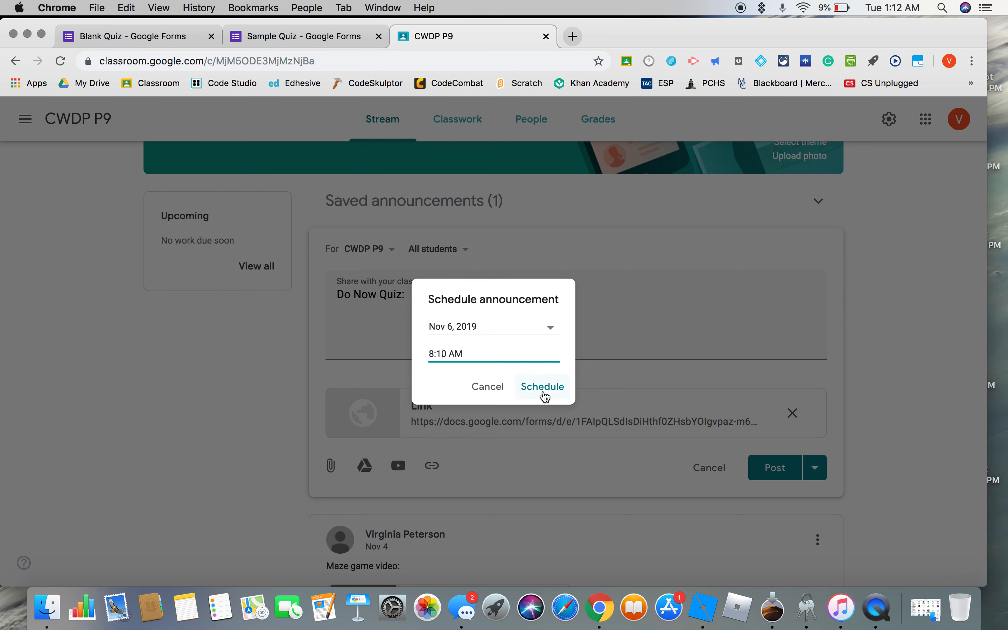
click(542, 390)
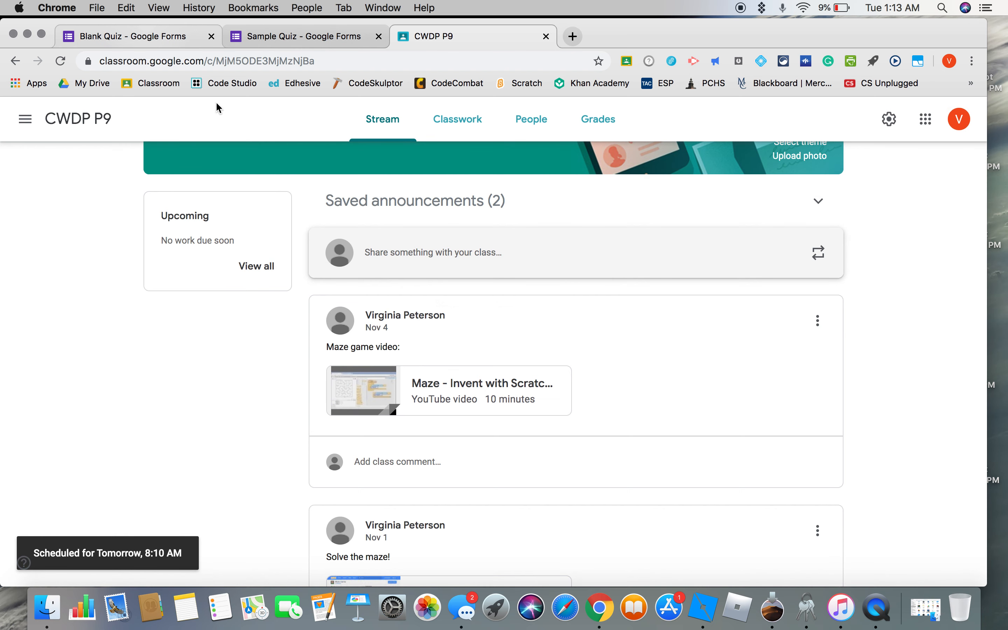
Return to the P4 Quiz form, close its send dialog, and switch to the Sample Quiz form.
key(super+1)
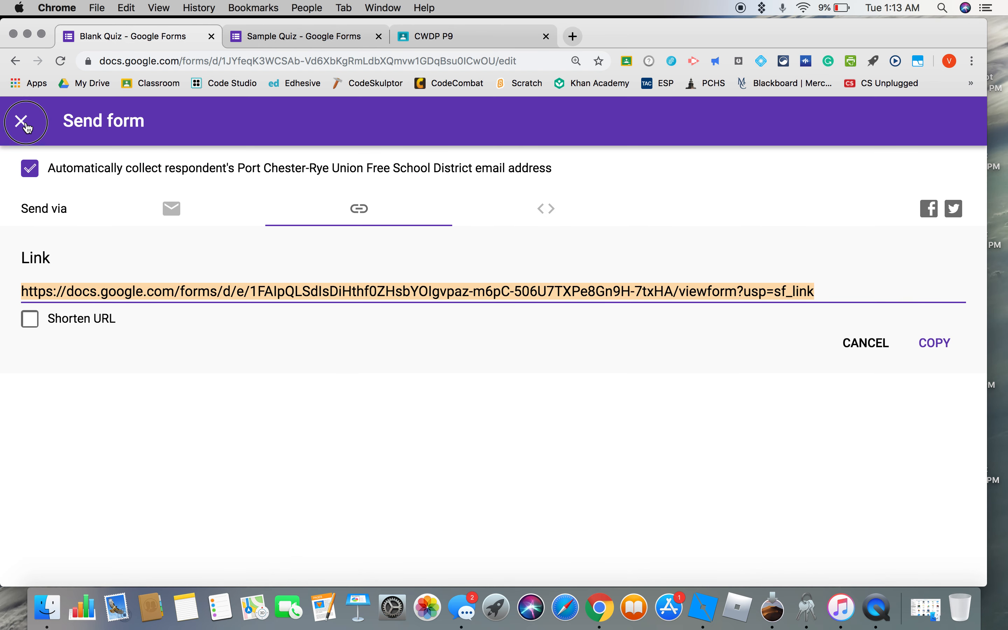
key(Escape)
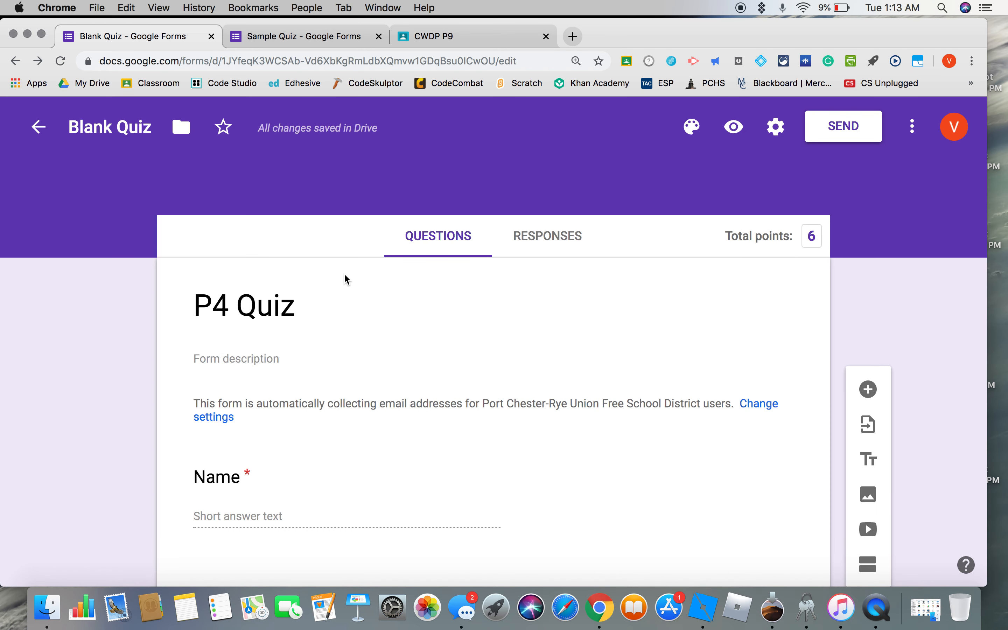
click(305, 43)
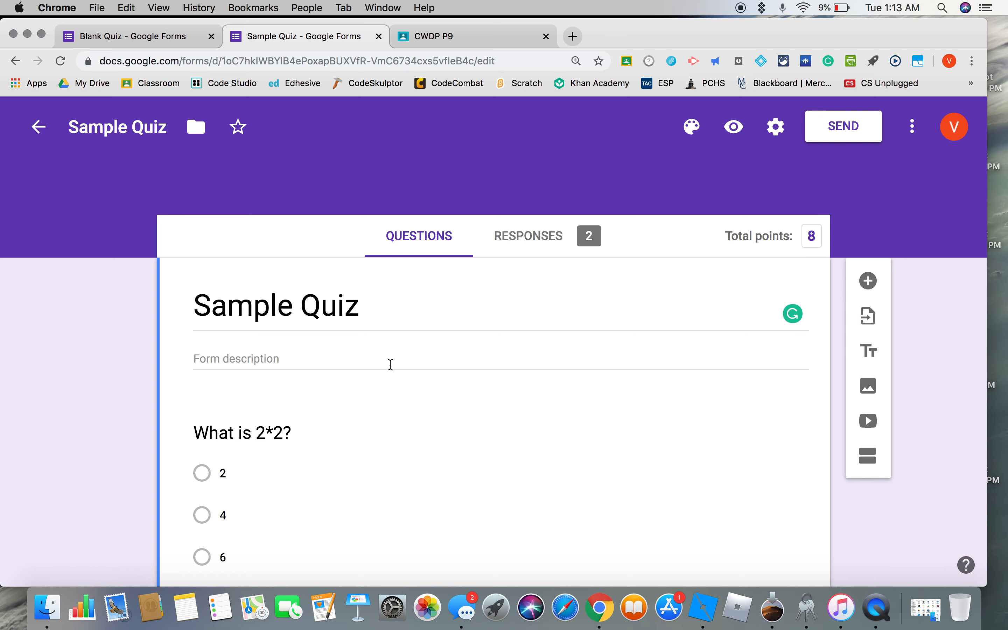
Review the summary of the Sample Quiz responses, including the score insights and the answer charts for each question.
scroll(390, 365, down, 5)
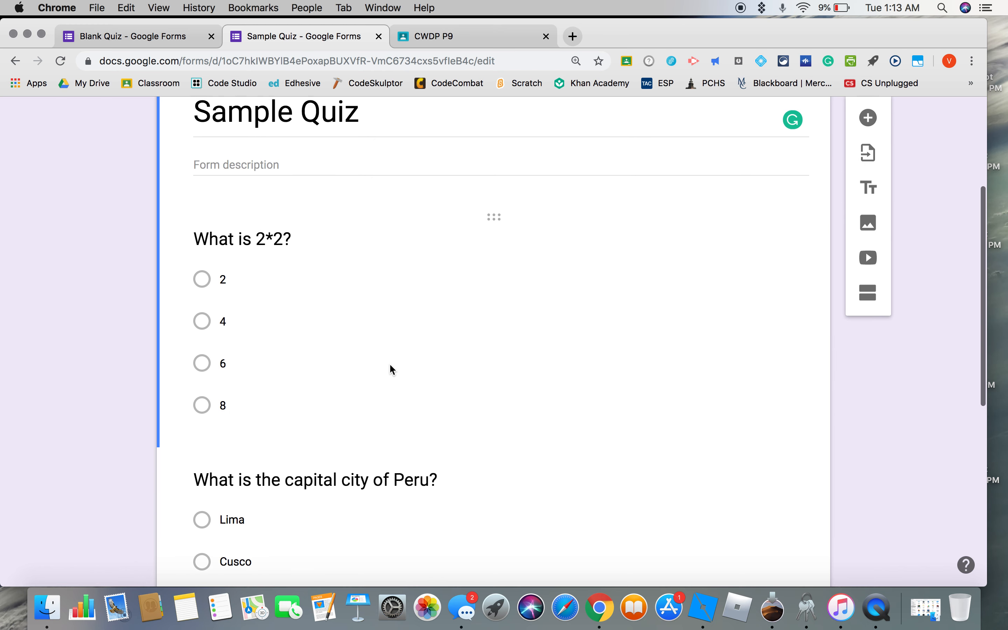
scroll(390, 366, up, 5)
click(532, 227)
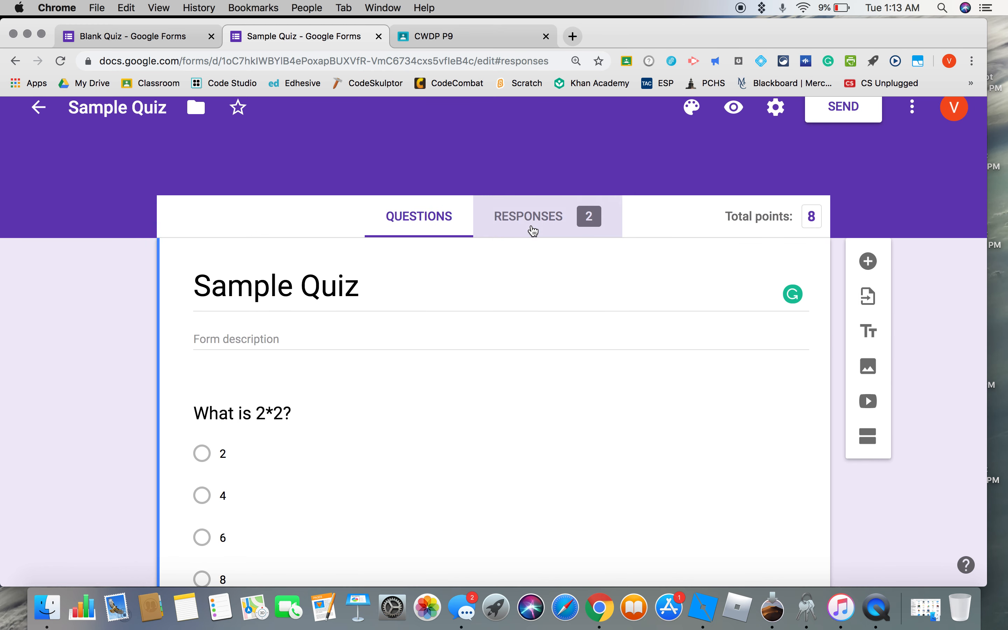
scroll(533, 326, down, 2)
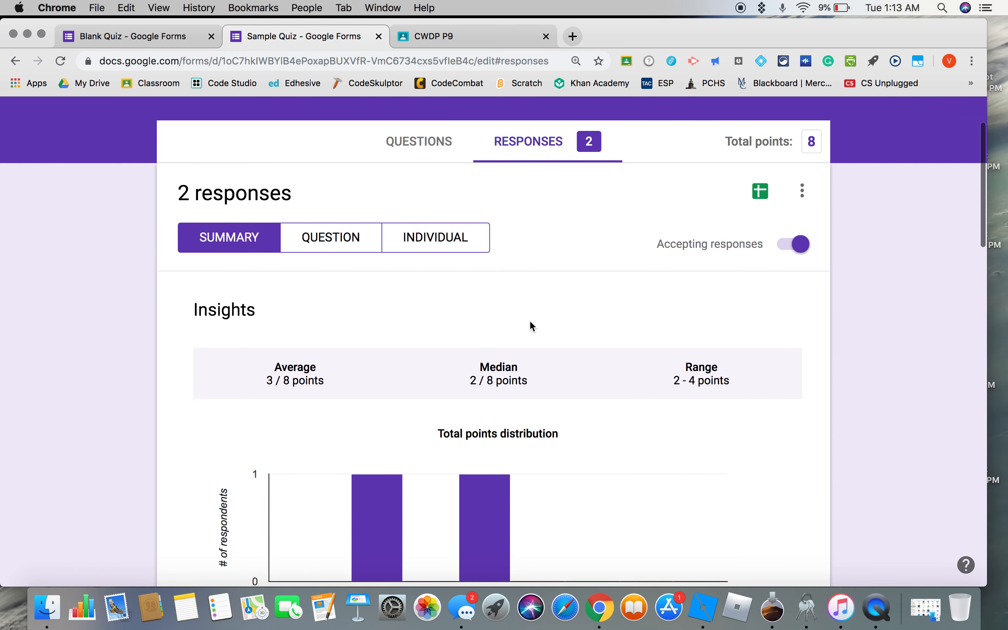
scroll(532, 326, down, 5)
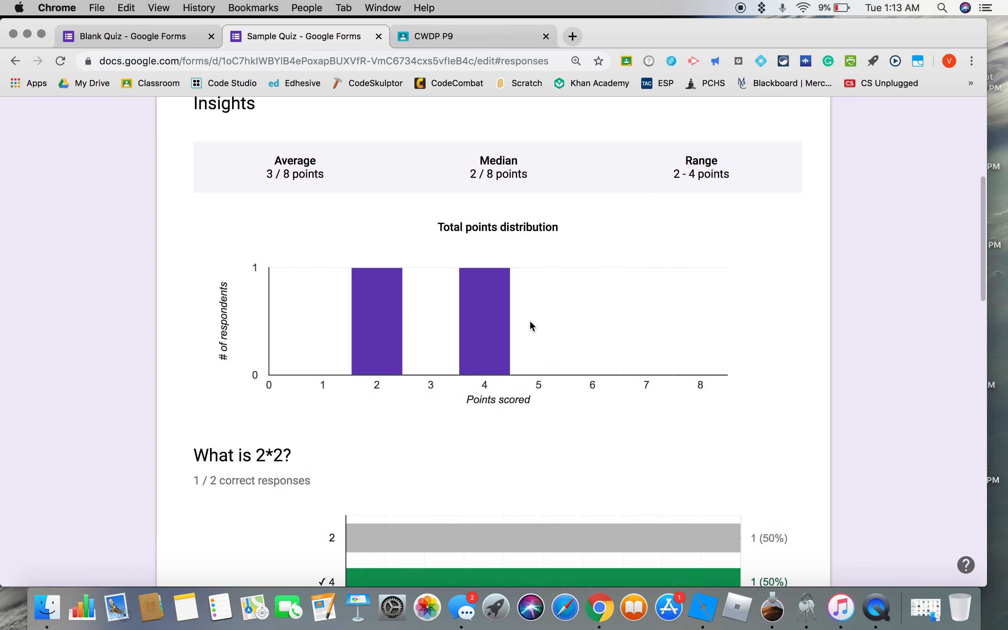
scroll(530, 322, down, 13)
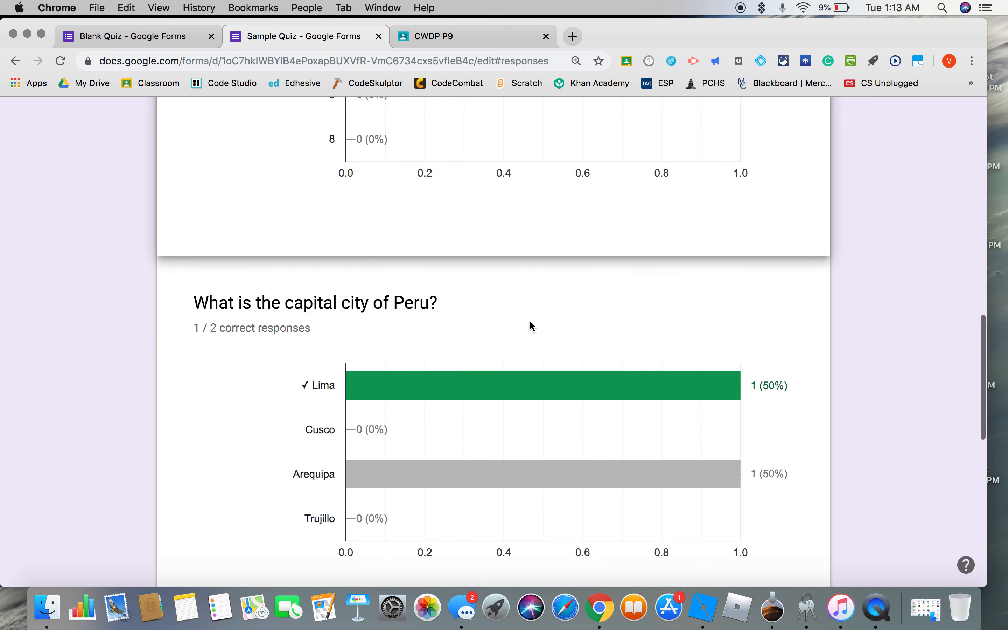
scroll(533, 325, up, 15)
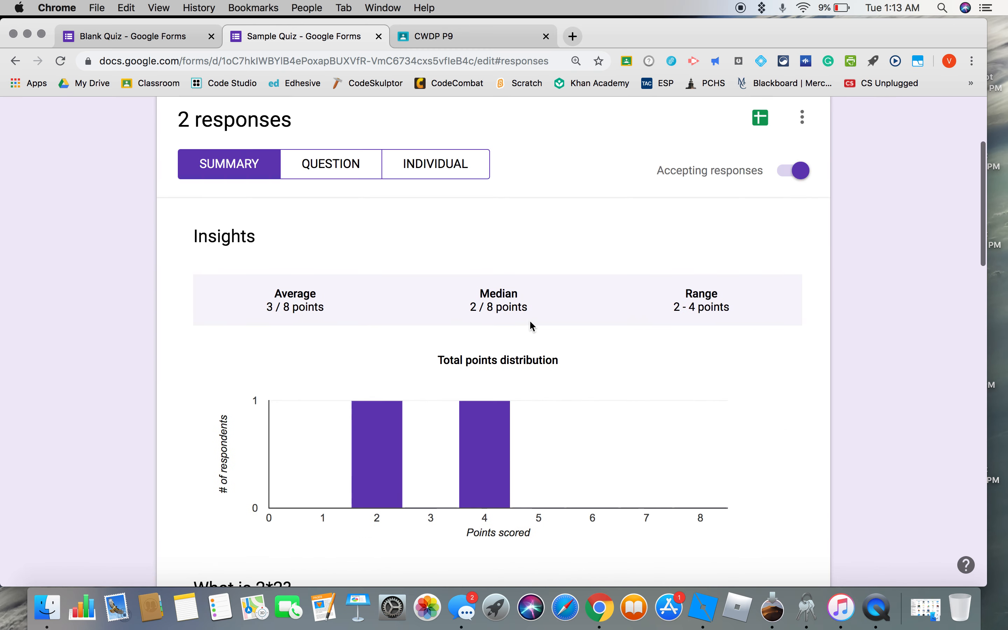
scroll(528, 320, up, 3)
View the Sample Quiz responses by question and examine the graded answers to "What is 2*2?".
click(342, 270)
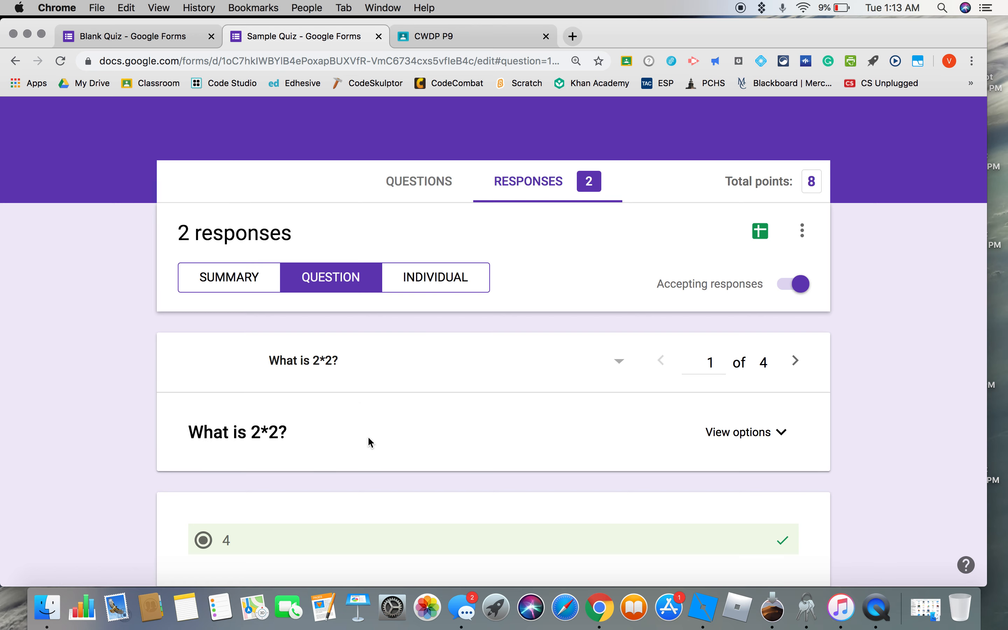
scroll(368, 437, down, 7)
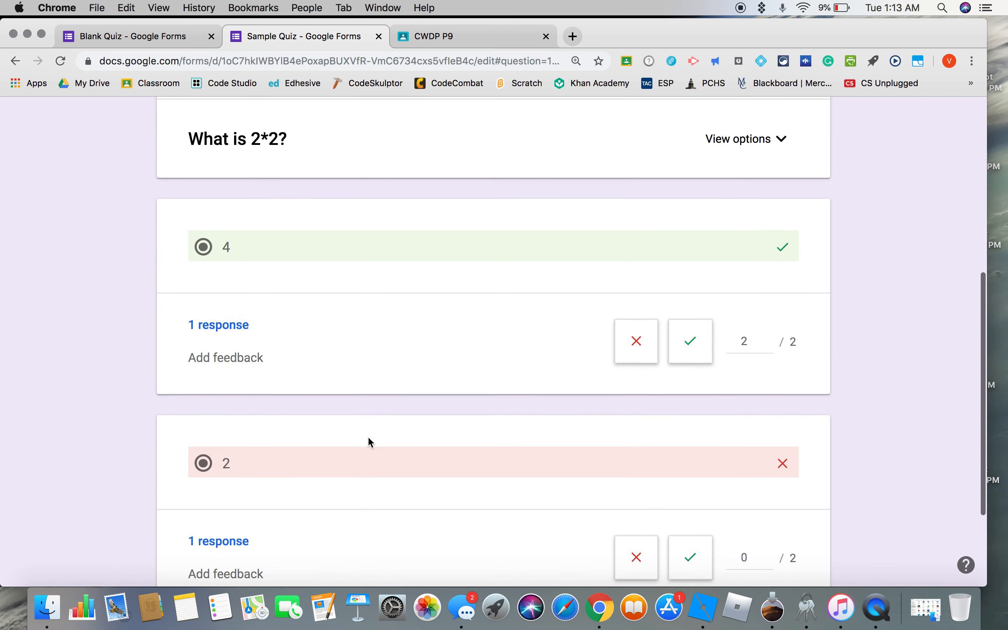
scroll(367, 435, up, 6)
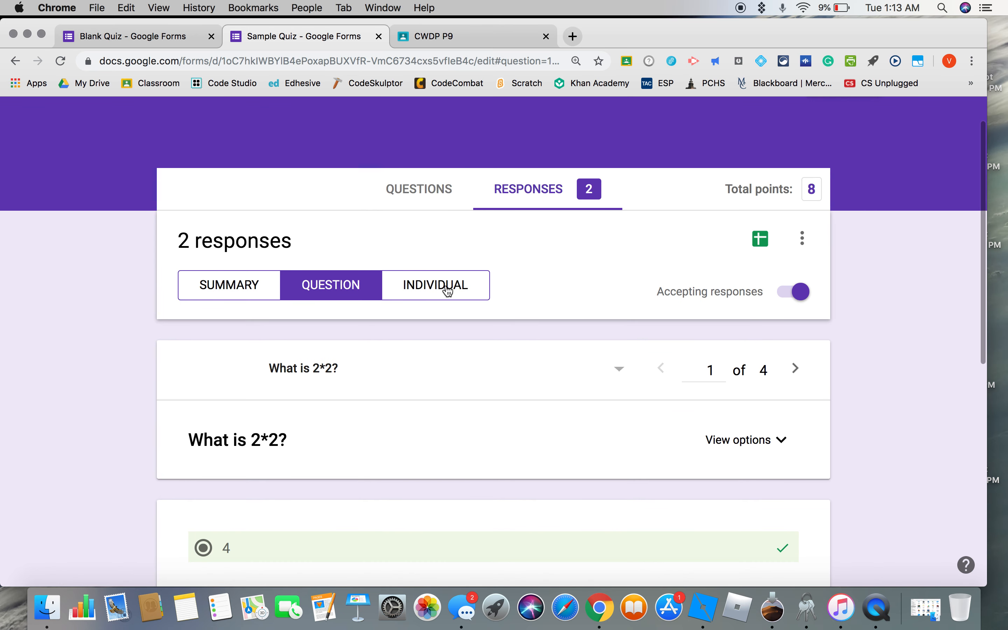
Examine the first individual Sample Quiz response, including its score and the marking of each answer.
click(449, 290)
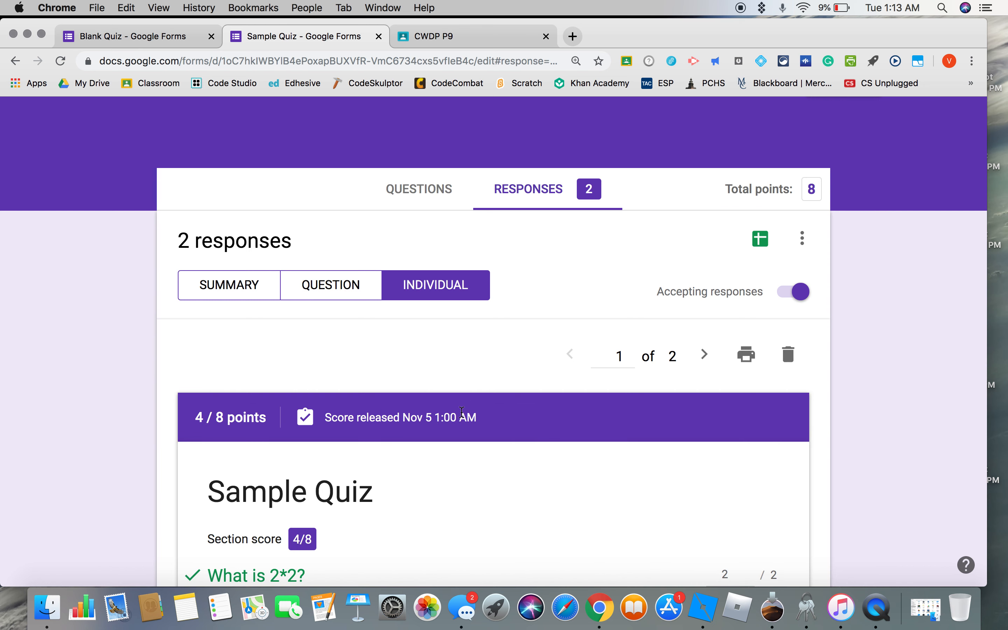
scroll(690, 479, down, 4)
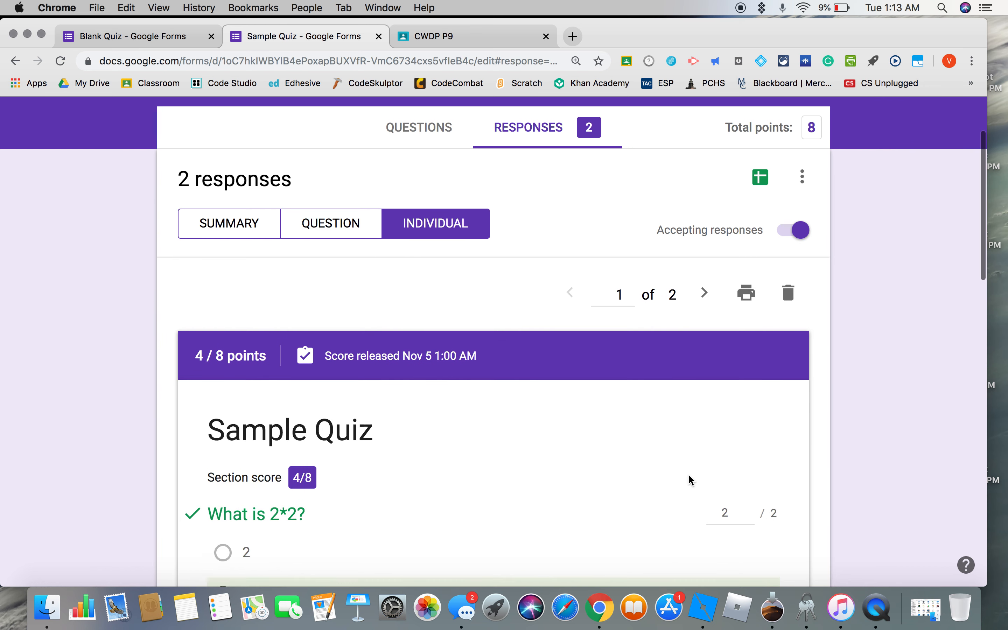
scroll(688, 475, down, 2)
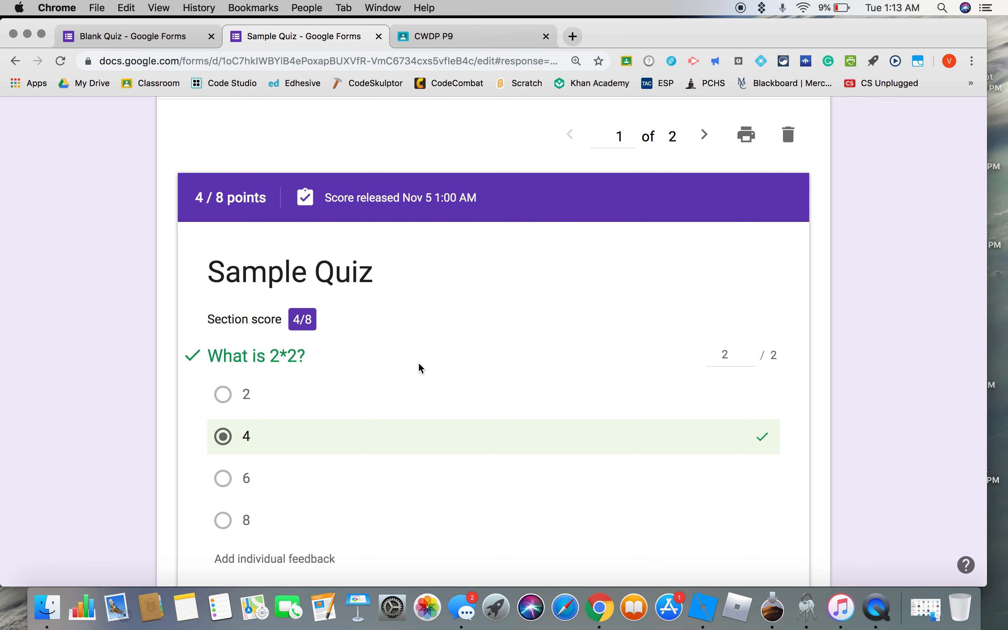
scroll(419, 365, down, 3)
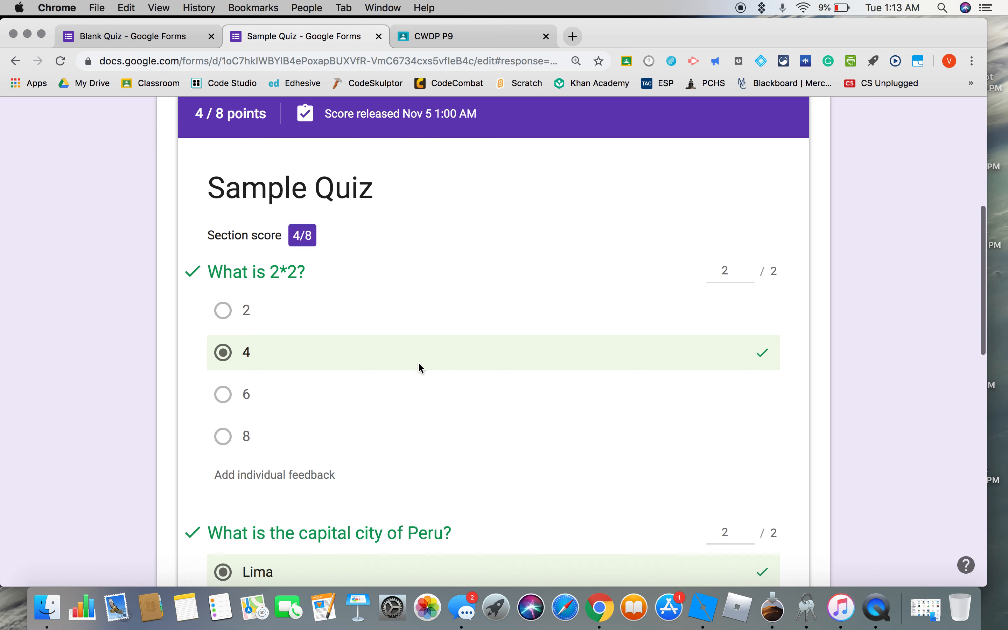
scroll(418, 361, down, 3)
scroll(418, 361, up, 4)
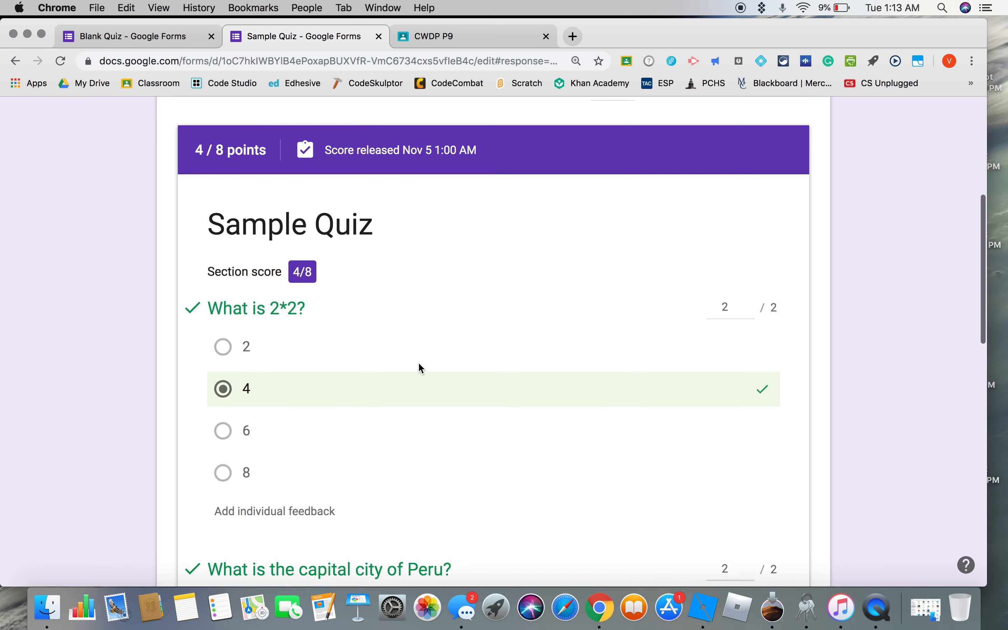
scroll(418, 367, up, 3)
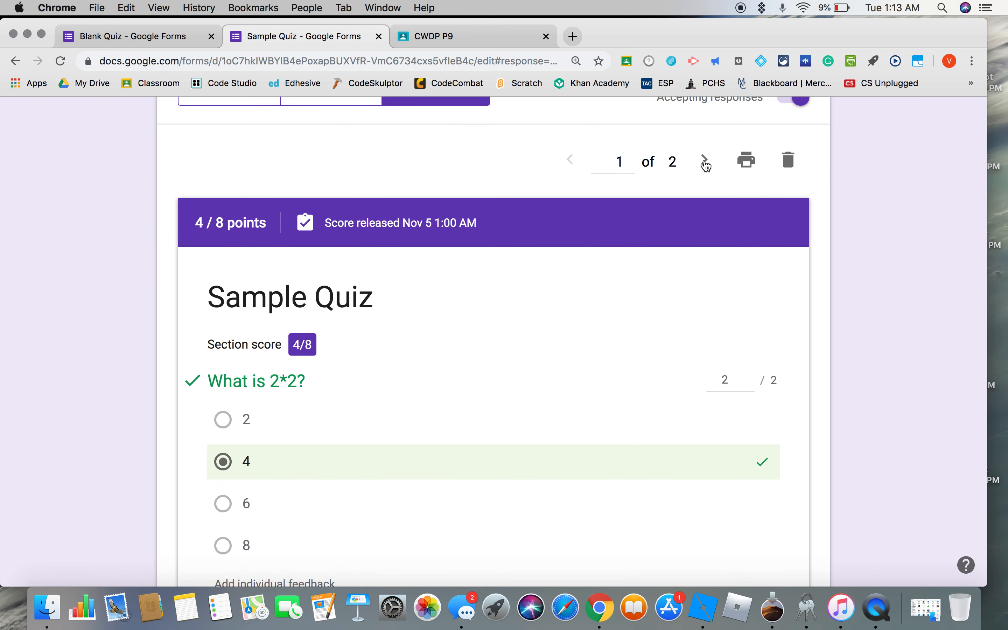
Examine the second individual response, comparing its marked answers with the correct answers shown for each question.
click(705, 161)
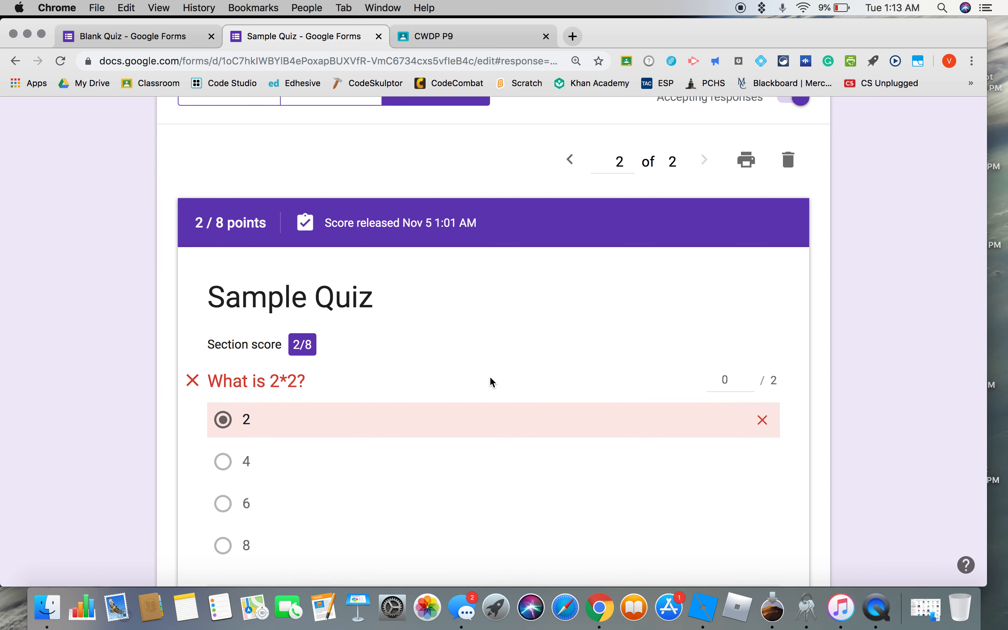
scroll(437, 381, down, 3)
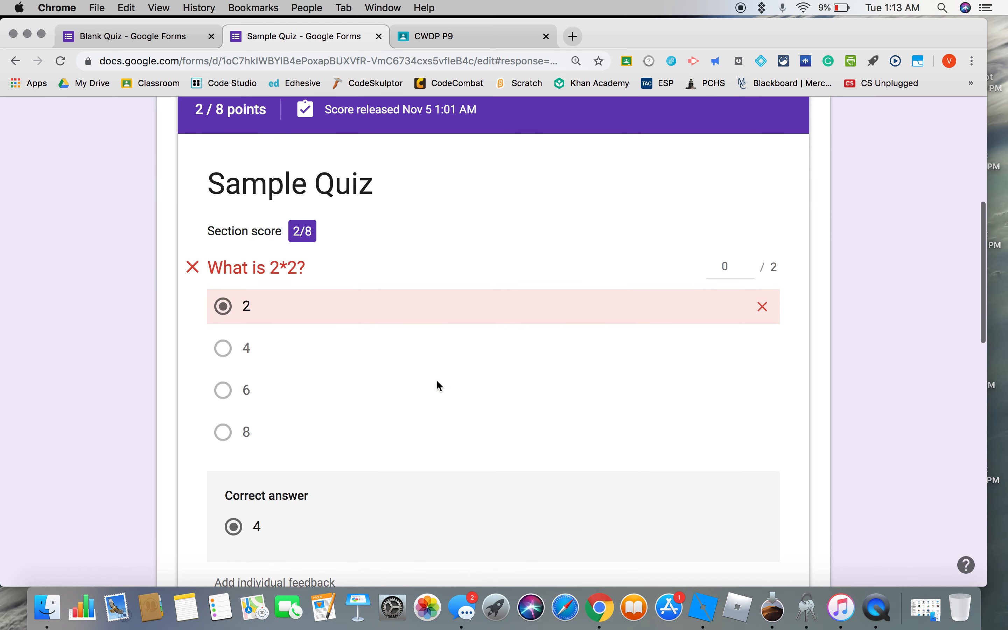
scroll(438, 382, down, 5)
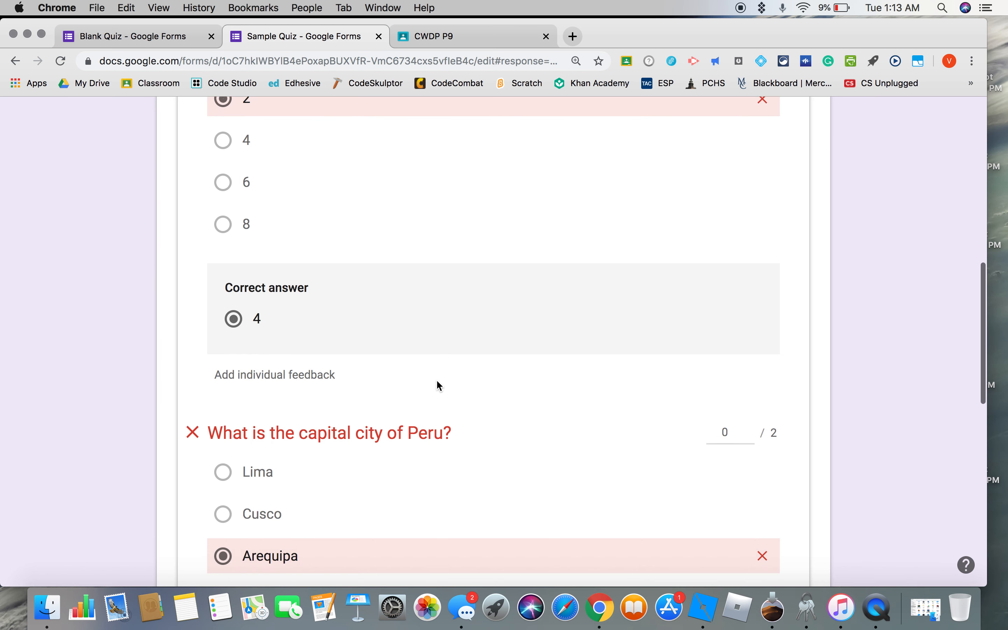
scroll(436, 381, down, 4)
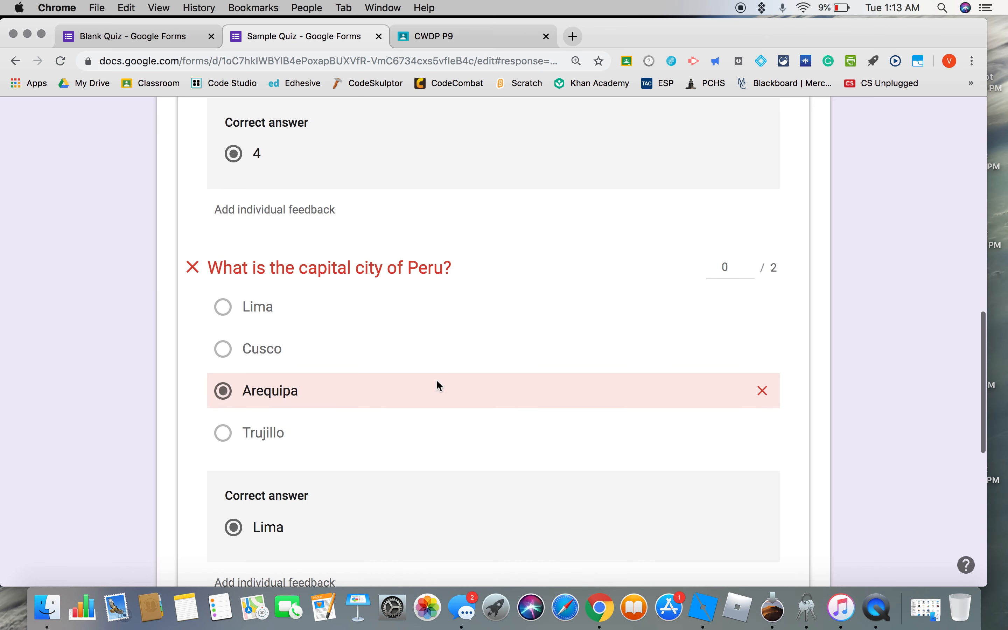
scroll(437, 381, down, 1)
scroll(437, 479, down, 5)
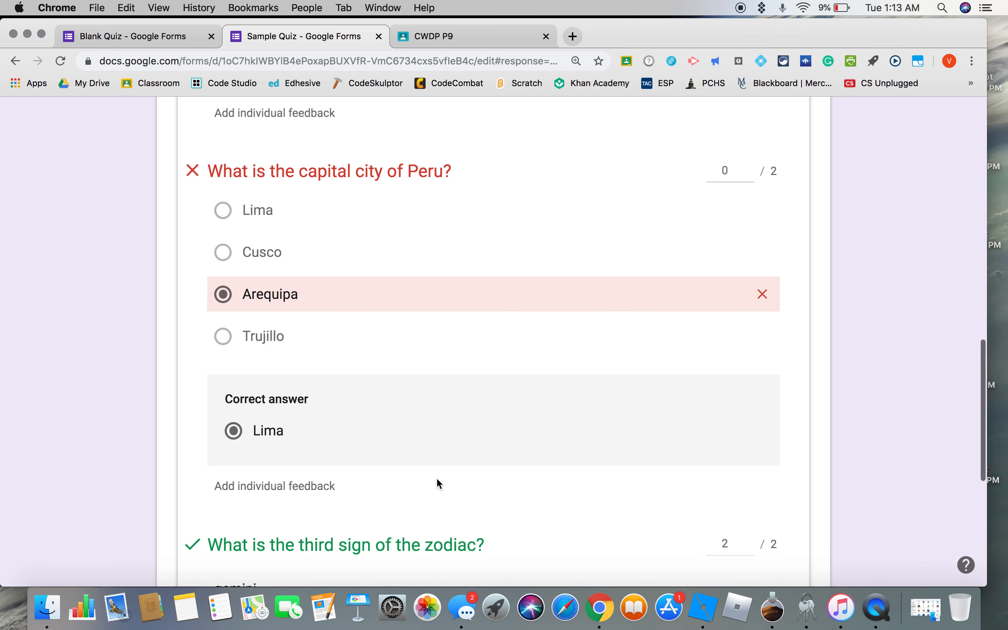
scroll(437, 479, up, 2)
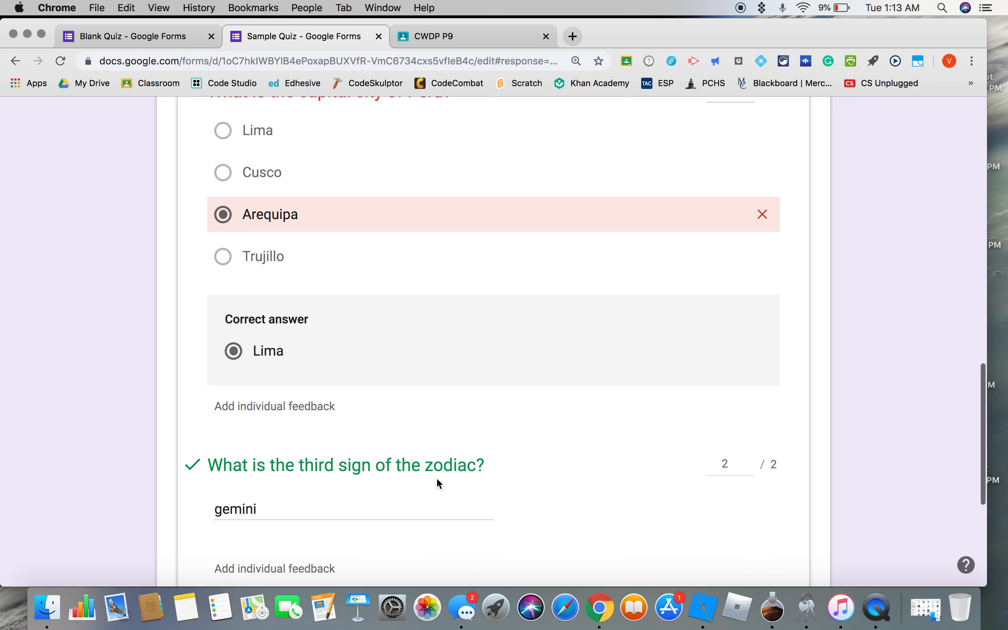
scroll(436, 479, down, 2)
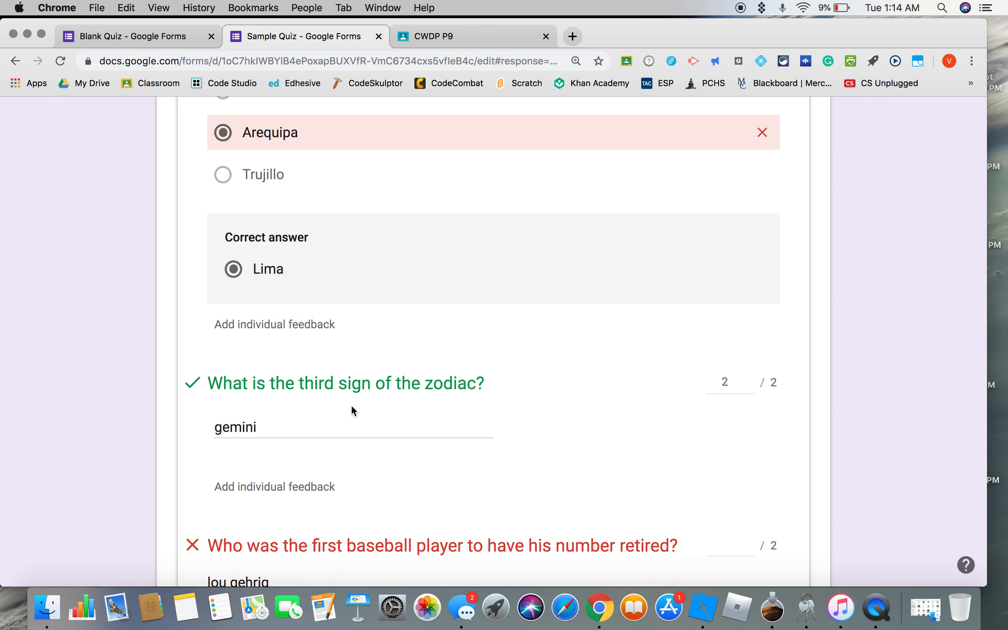
Award 2 points to the second response's answer about the first baseball player to have his number retired.
scroll(300, 429, down, 2)
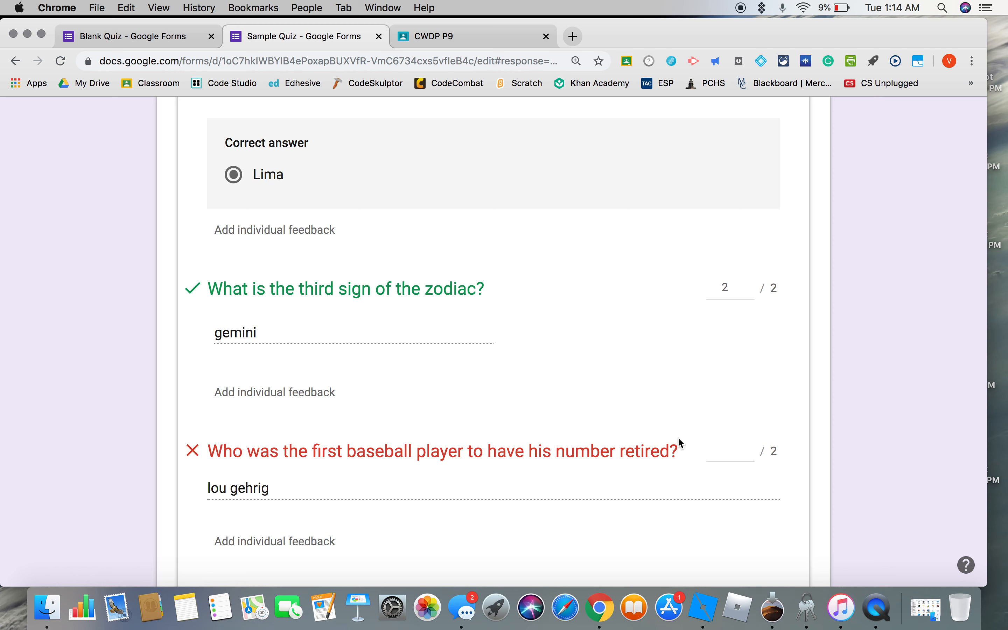
click(732, 450)
text(2)
scroll(734, 488, down, 2)
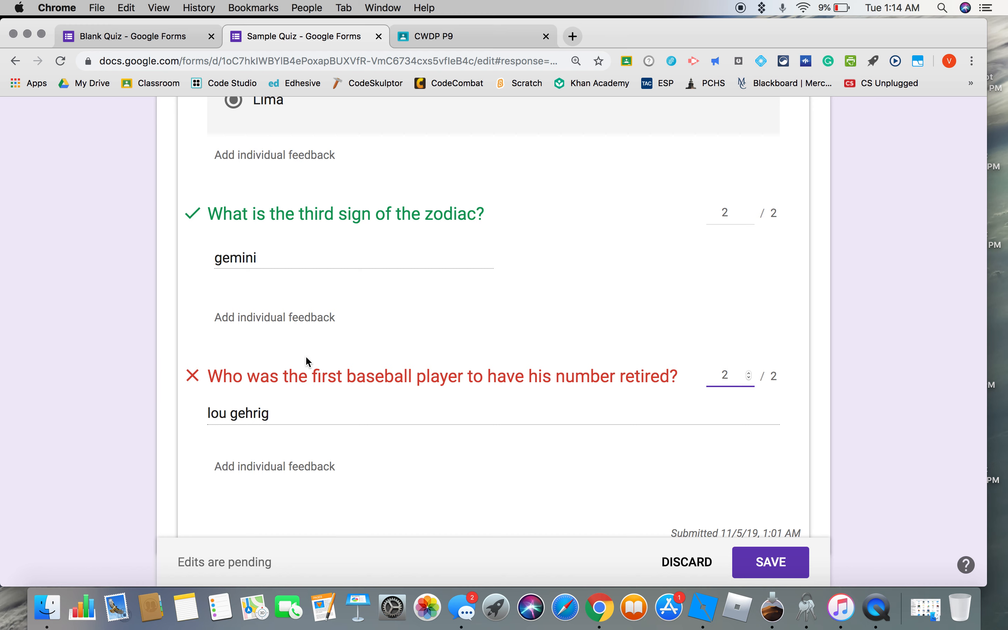
scroll(306, 356, up, 2)
scroll(306, 356, down, 2)
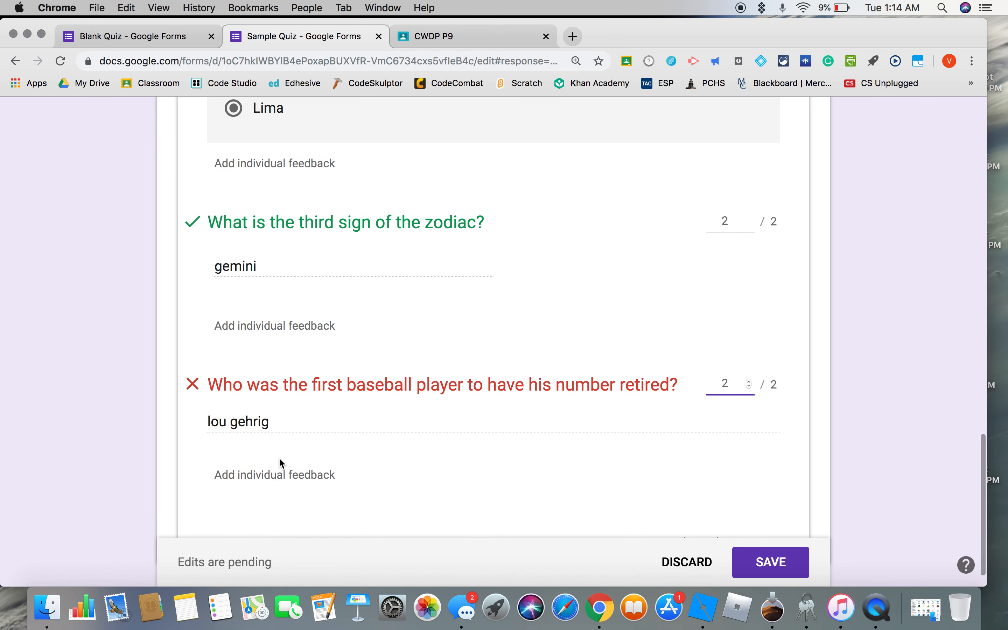
Open the individual feedback editor for the baseball question's answer and save it without entering any feedback.
click(277, 476)
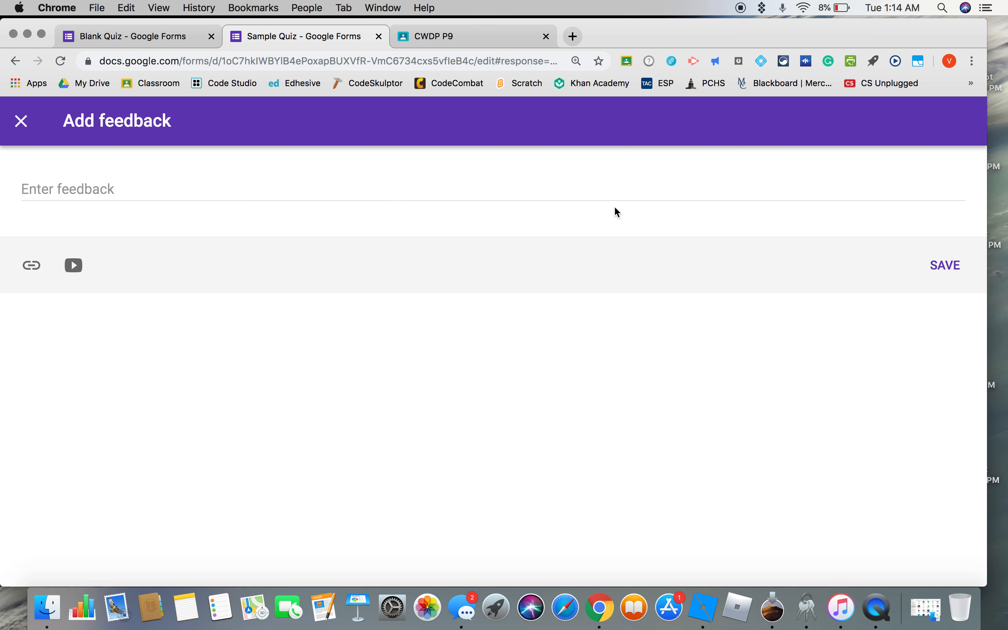
click(926, 267)
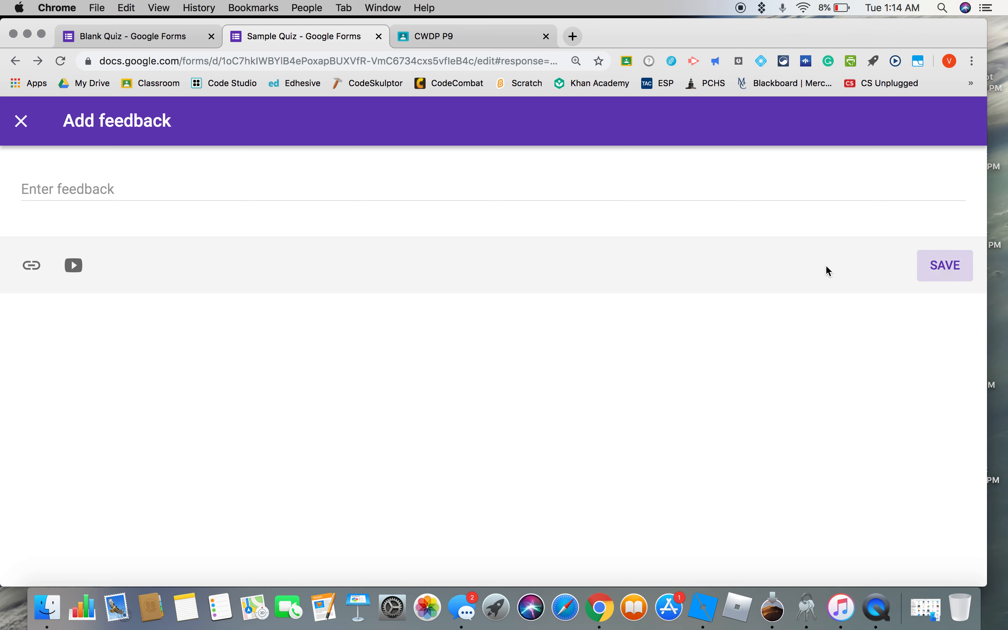
Locate the option for creating a spreadsheet from the Sample Quiz responses.
scroll(635, 332, up, 15)
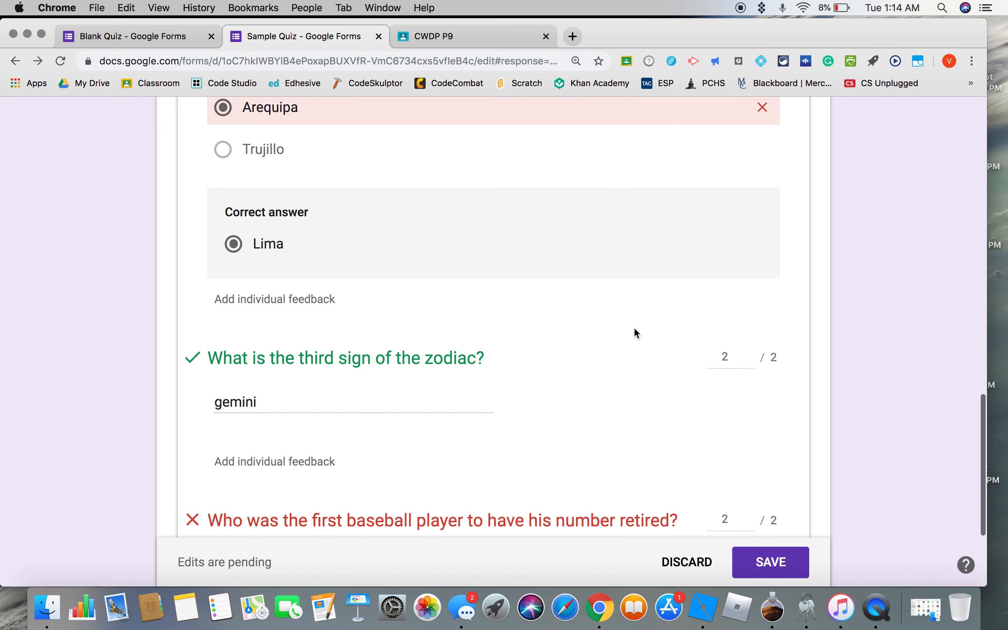
scroll(636, 332, up, 8)
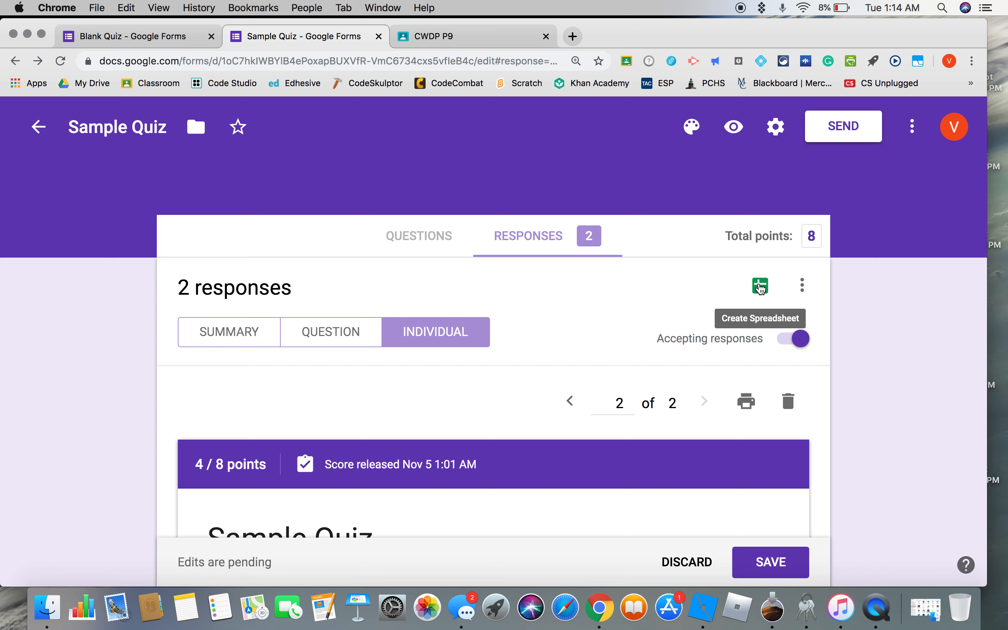
click(760, 289)
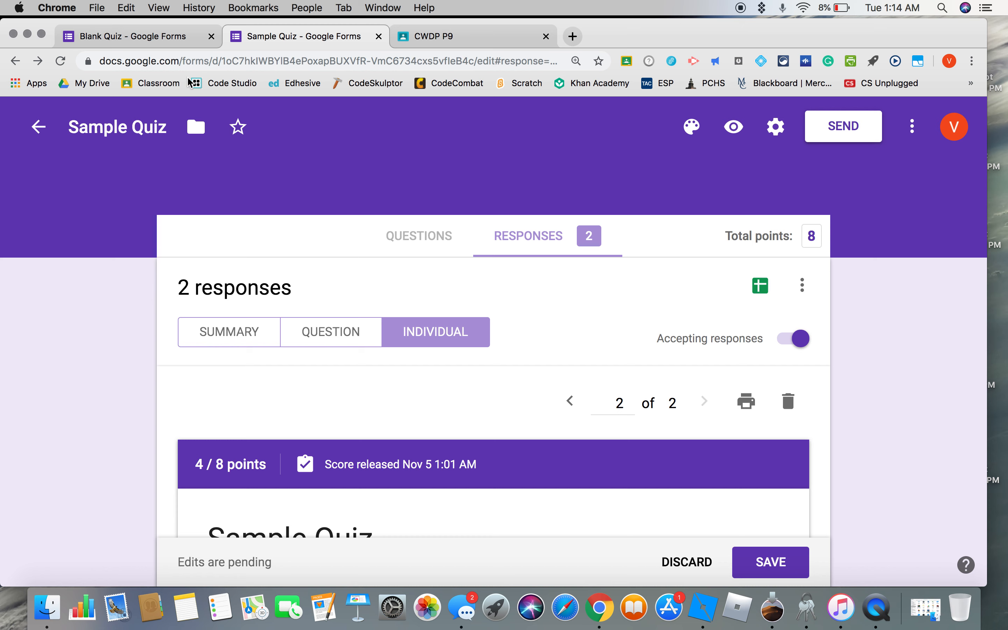
Return to the Blank Quiz form and rename its file as "P4 Quiz" to match the title on the form.
click(144, 40)
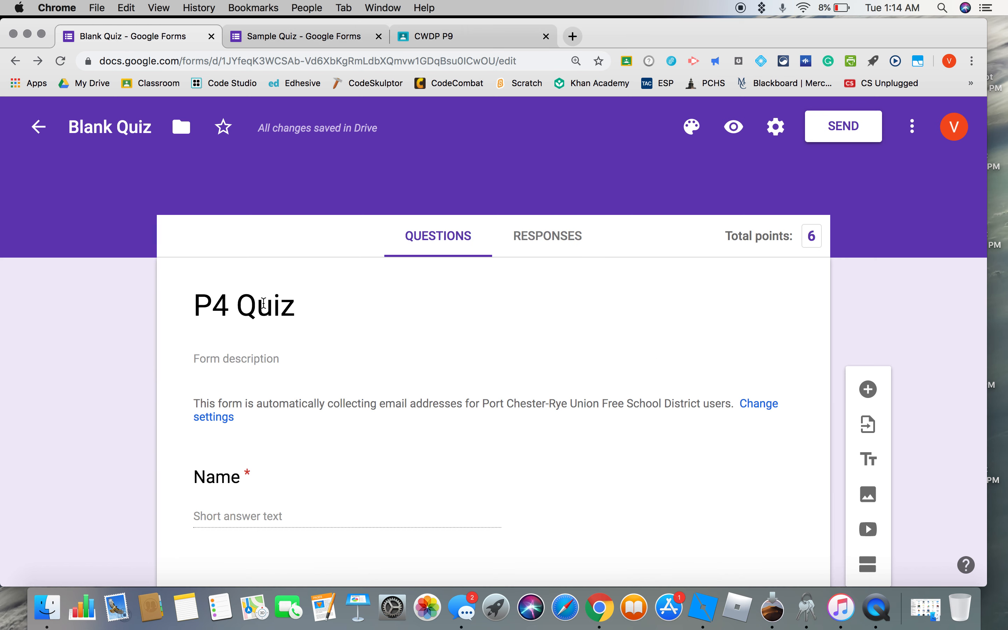
click(239, 306)
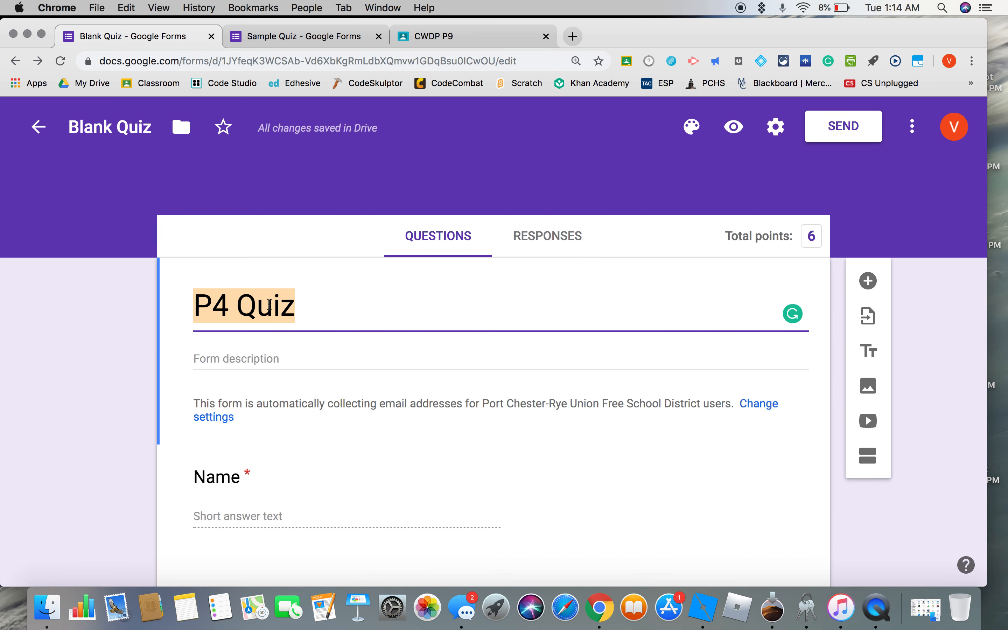
click(141, 125)
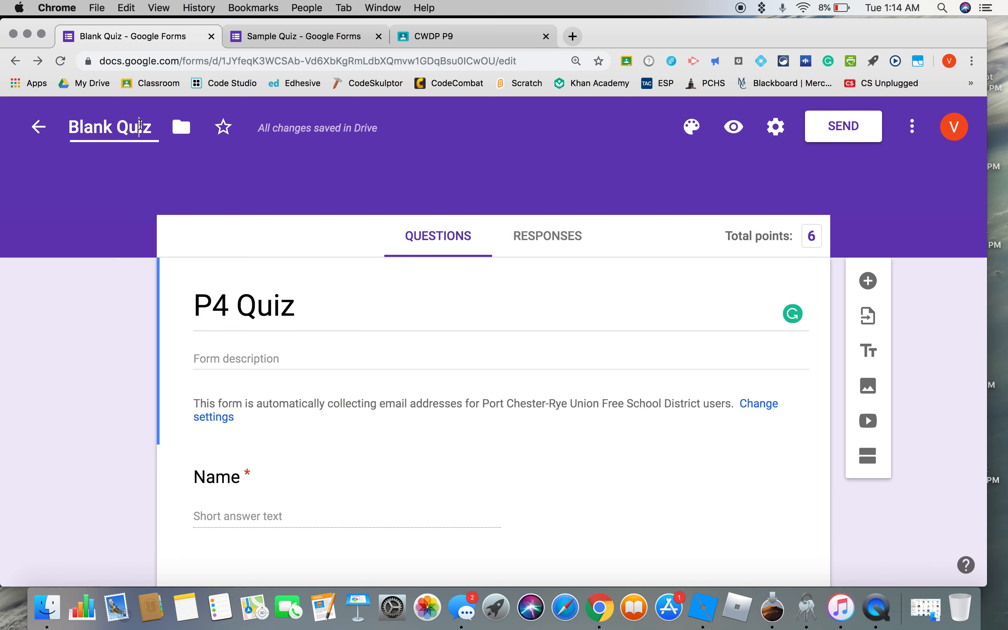
click(158, 126)
key(BackSpace)
key(BackSpace)
key(BackSpace)
key(BackSpace)
key(BackSpace)
key(BackSpace)
key(BackSpace)
key(BackSpace)
key(BackSpace)
key(BackSpace)
text(U.)
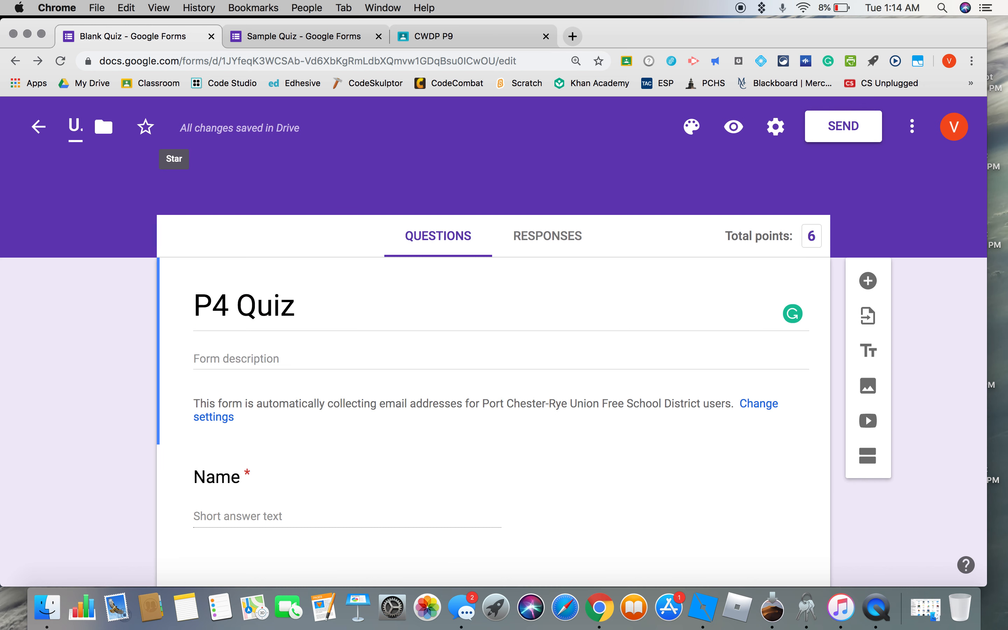
key(BackSpace)
key(BackSpace)
text(P4)
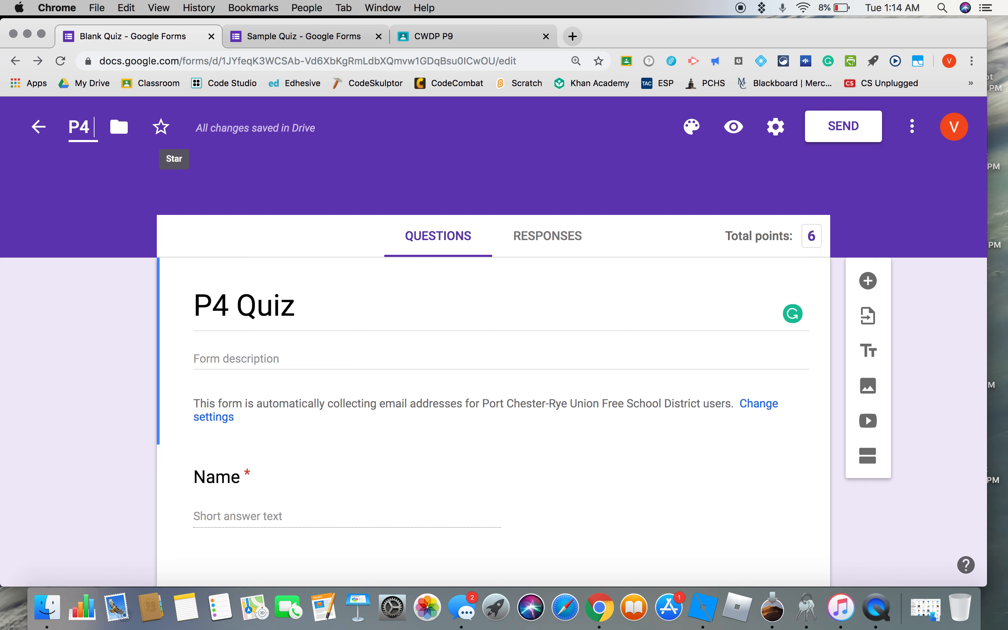
text( Quiz)
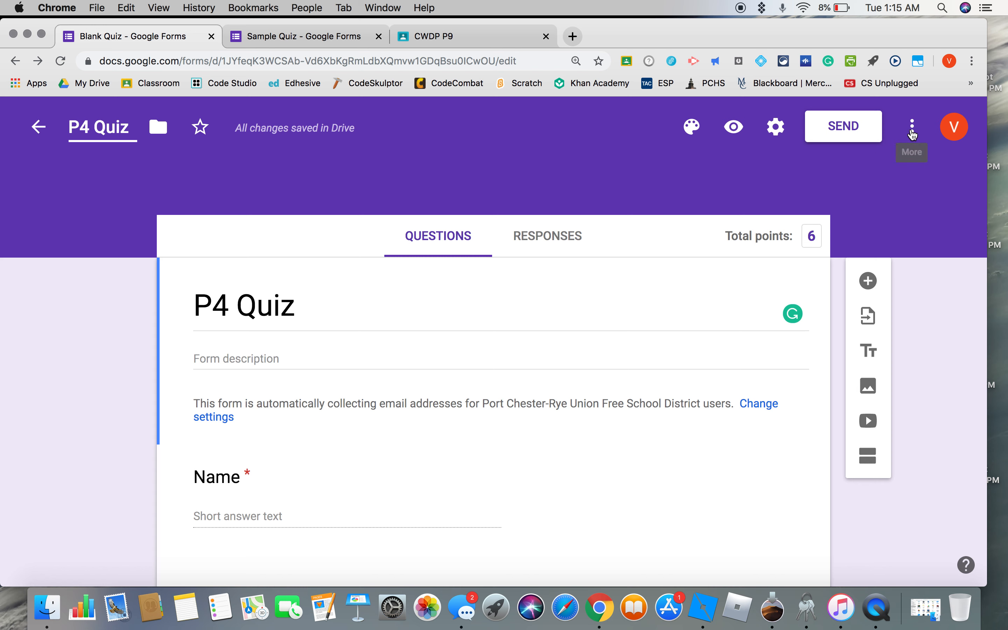
Make a copy of the P4 Quiz form named "P6 Quiz" in My Drive.
click(912, 130)
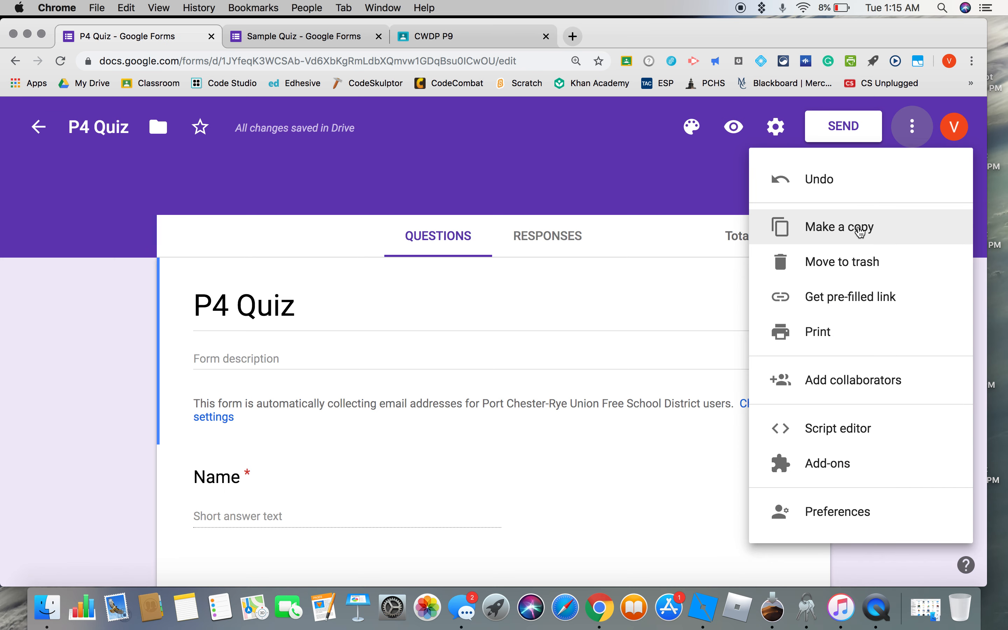
click(843, 228)
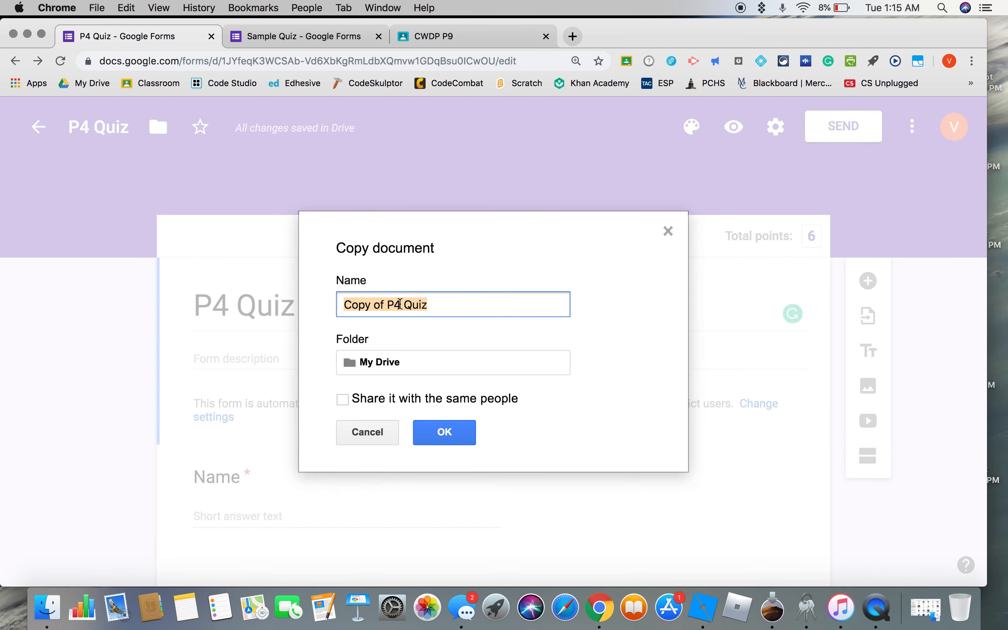
click(400, 303)
key(BackSpace)
key(BackSpace)
key(BackSpace)
key(BackSpace)
key(BackSpace)
key(BackSpace)
key(BackSpace)
key(BackSpace)
key(BackSpace)
key(BackSpace)
key(BackSpace)
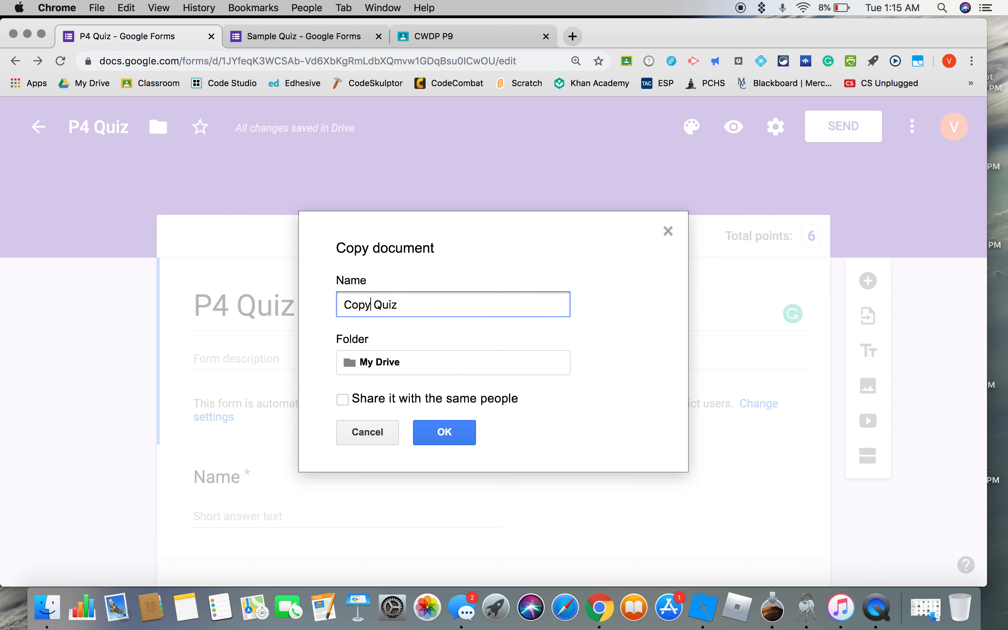
text(P6)
click(421, 431)
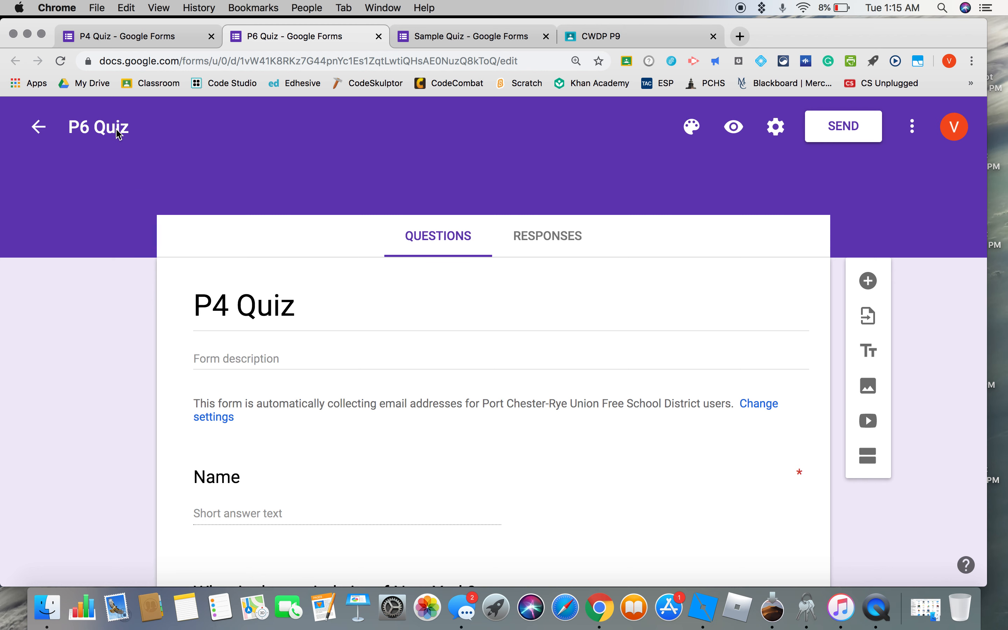
Change the title inside the copied form to "P6 Quiz".
click(230, 304)
triple_click(229, 304)
click(229, 304)
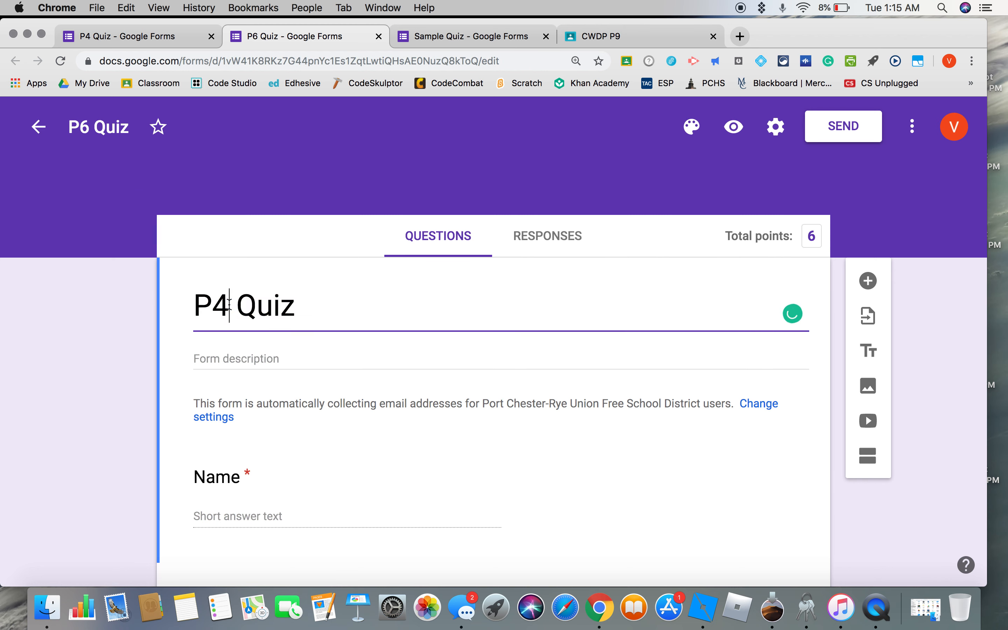
key(BackSpace)
text(6)
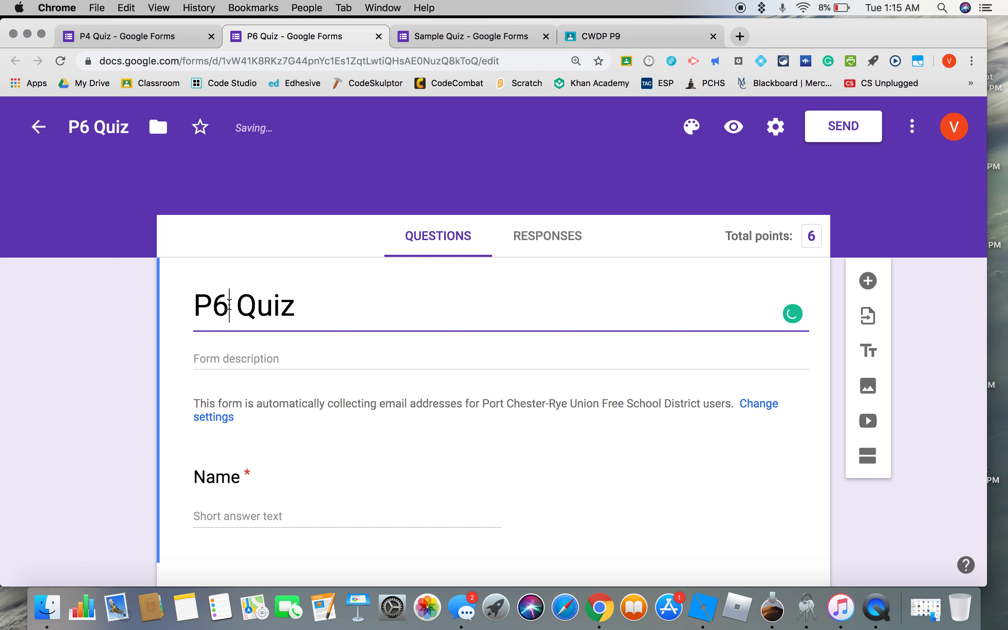